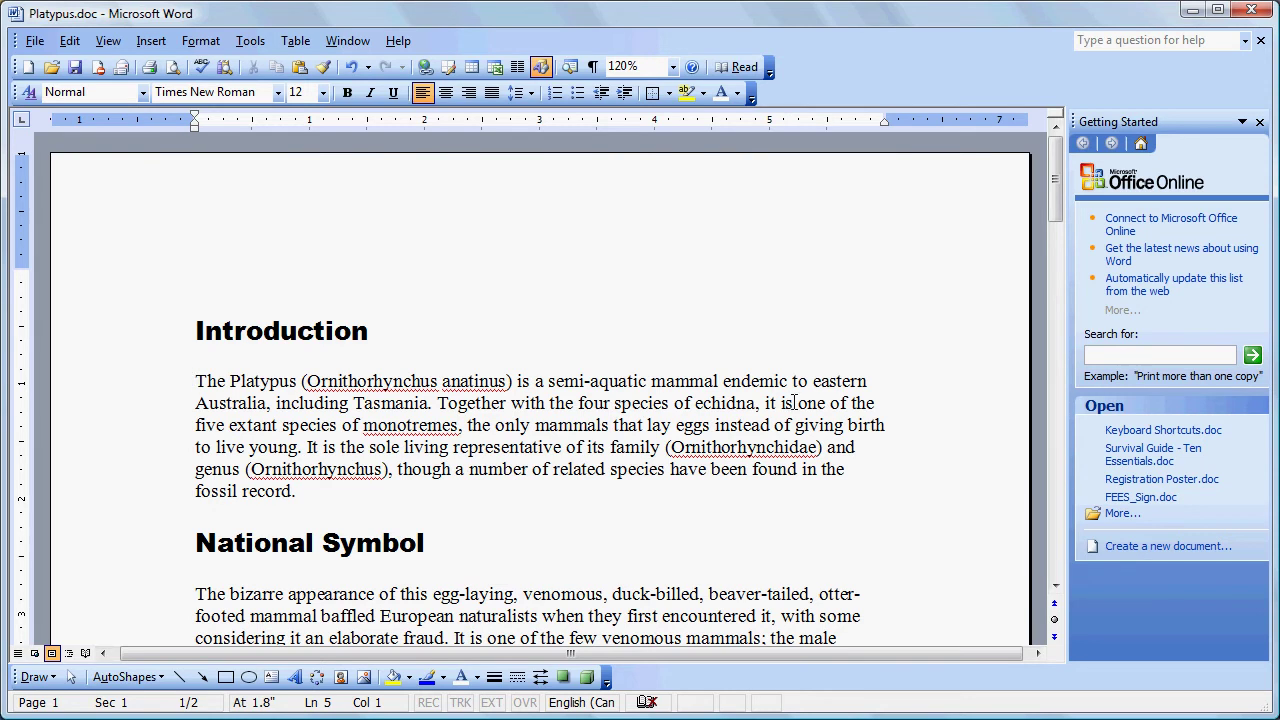
- Browse the display options menu, then dismiss it and return to the document
{"action": "left_click", "coordinate": [103, 45]}
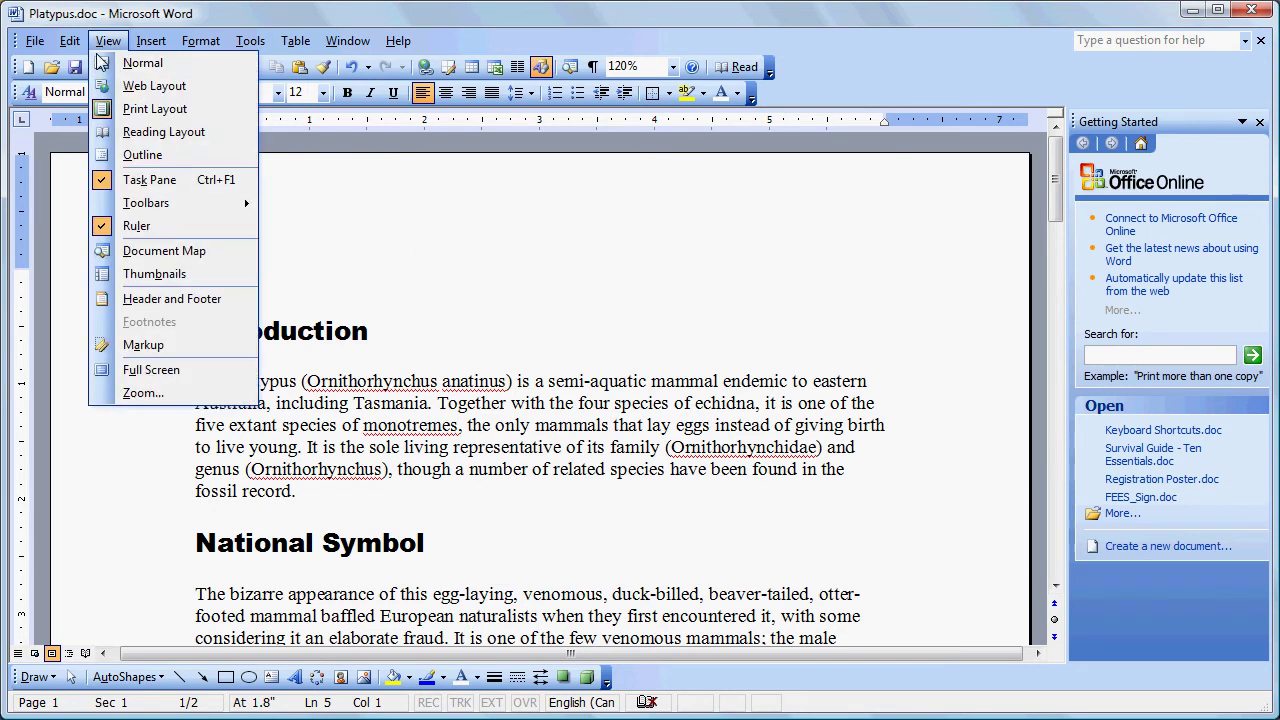
{"action": "mouse_move", "coordinate": [170, 212]}
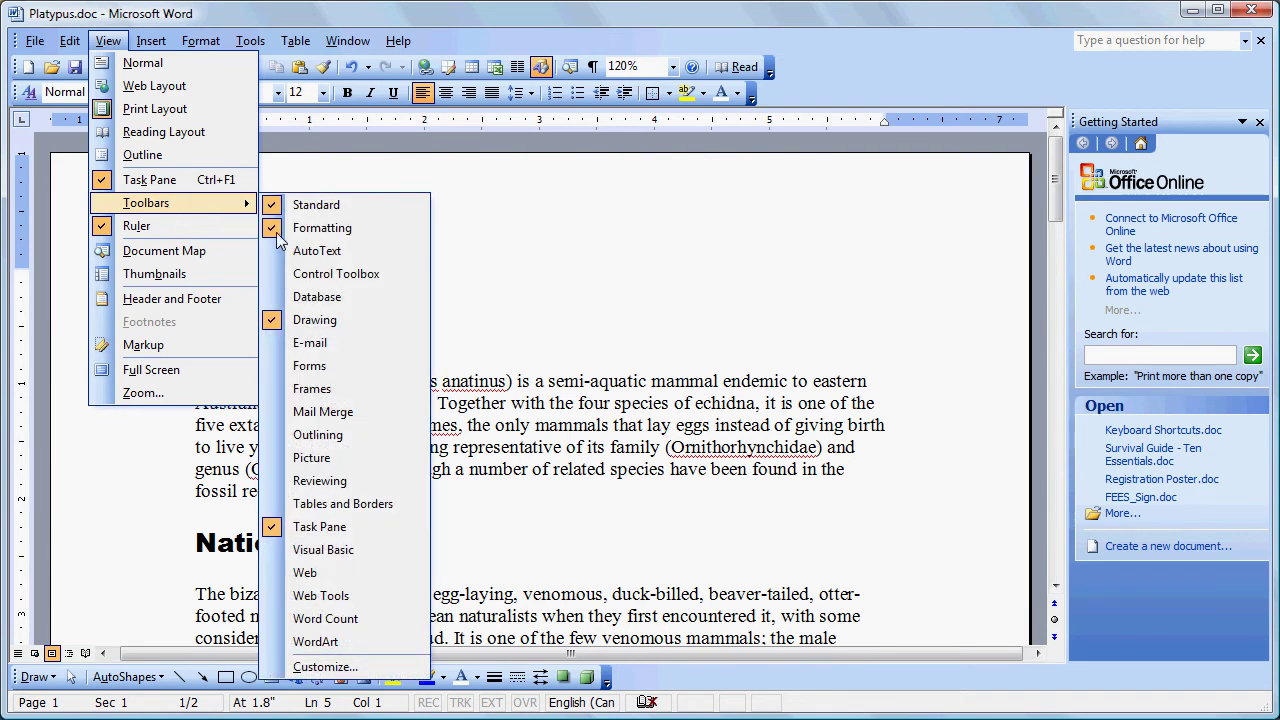
{"action": "left_click", "coordinate": [333, 174]}
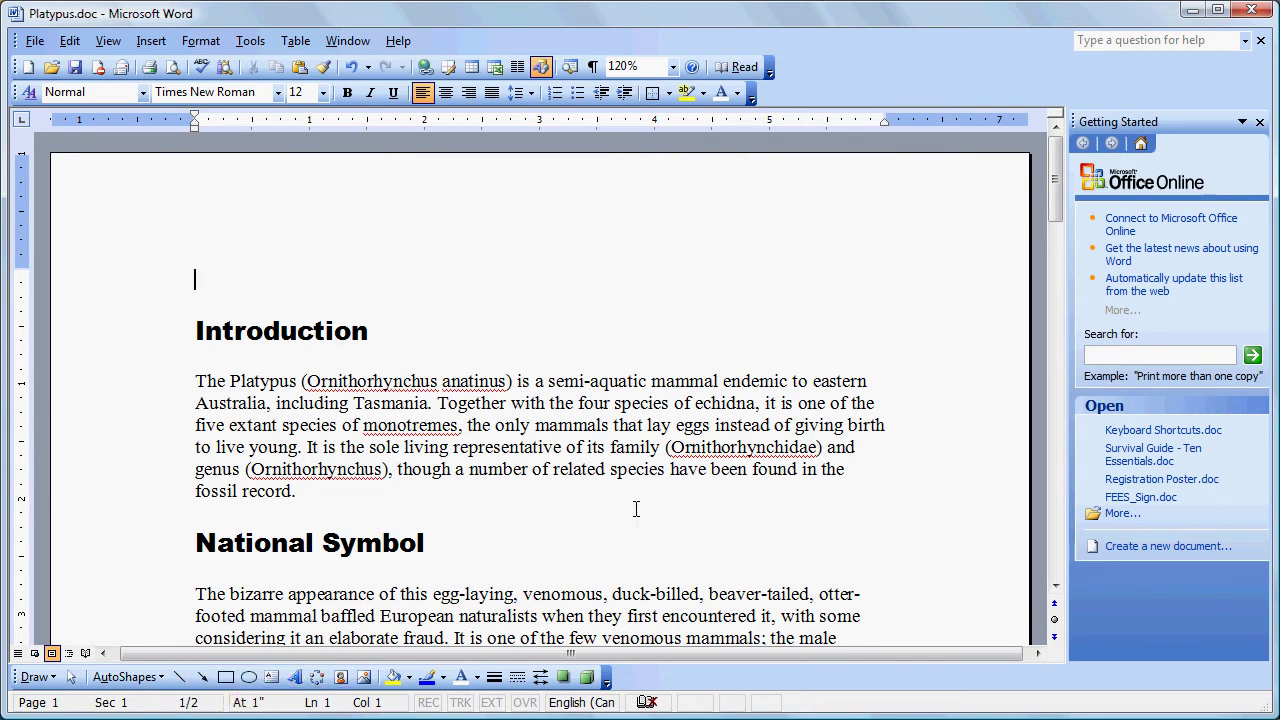
- Search clip art for 'platypus' and insert the orange platypus clip before 'The Platypus'
{"action": "left_click", "coordinate": [191, 380]}
{"action": "left_click", "coordinate": [341, 680]}
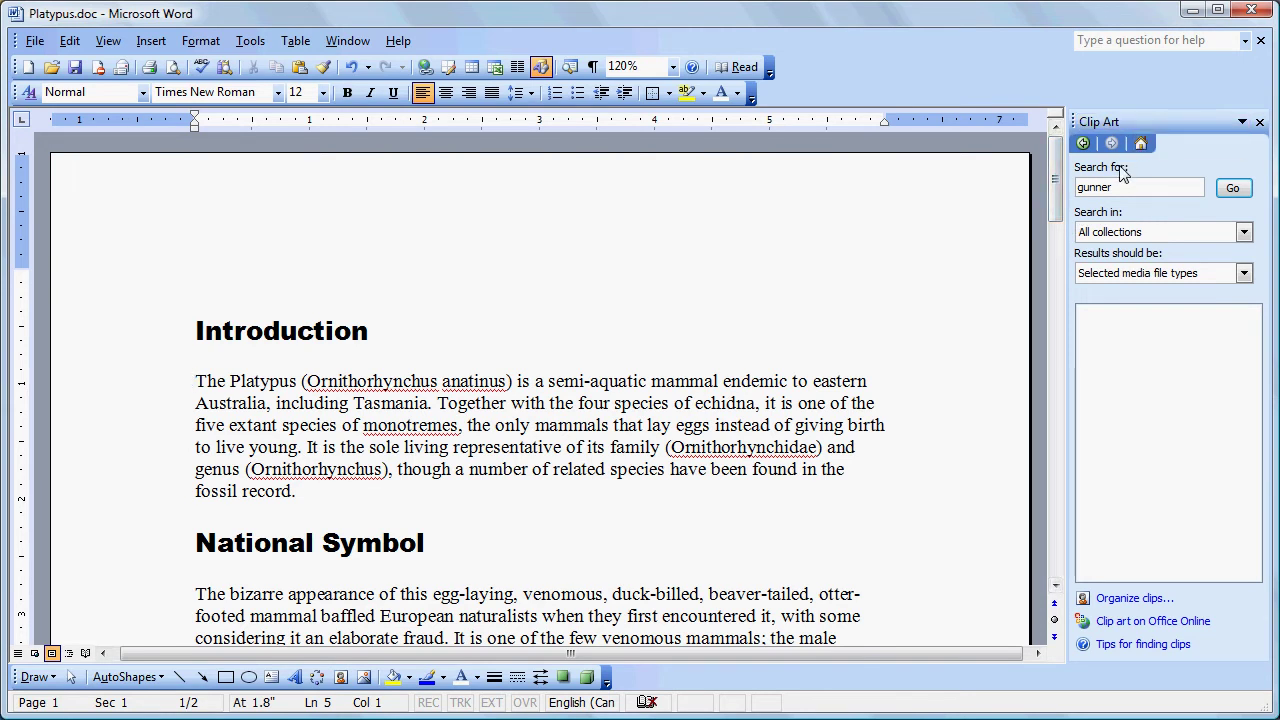
{"action": "double_click", "coordinate": [1117, 194]}
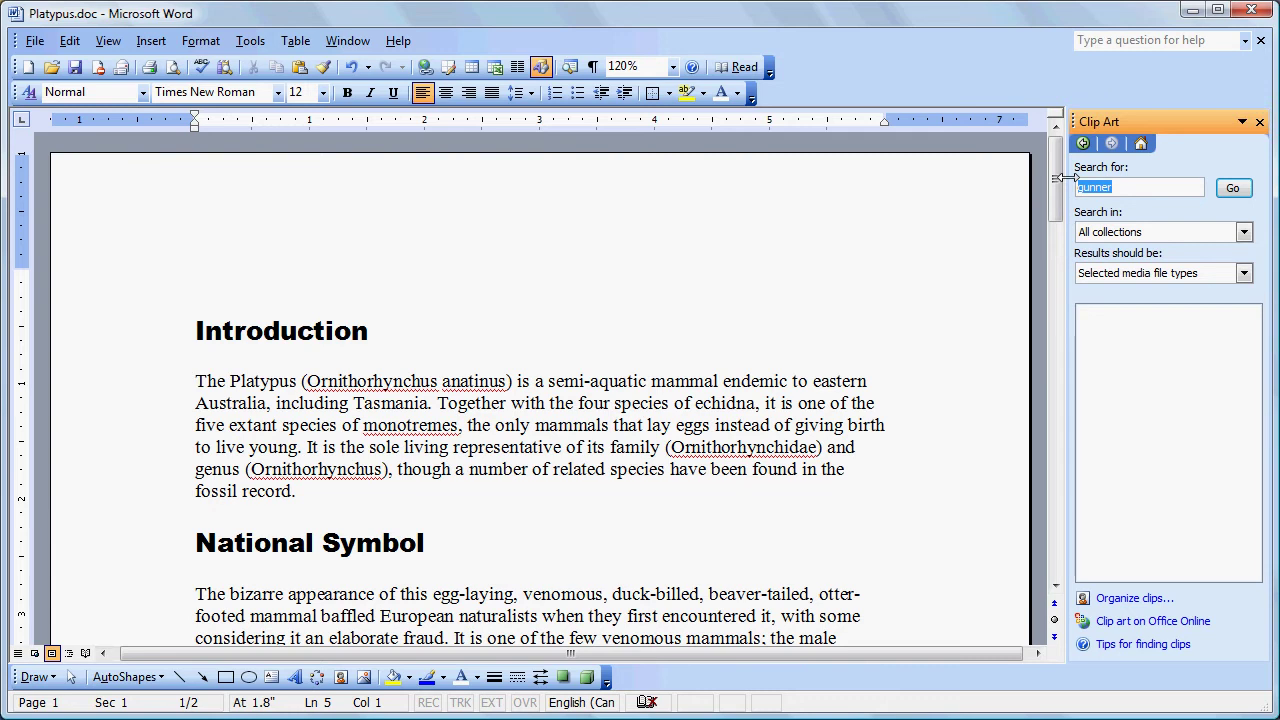
{"action": "type", "text": "platypus"}
{"action": "left_click", "coordinate": [1230, 189]}
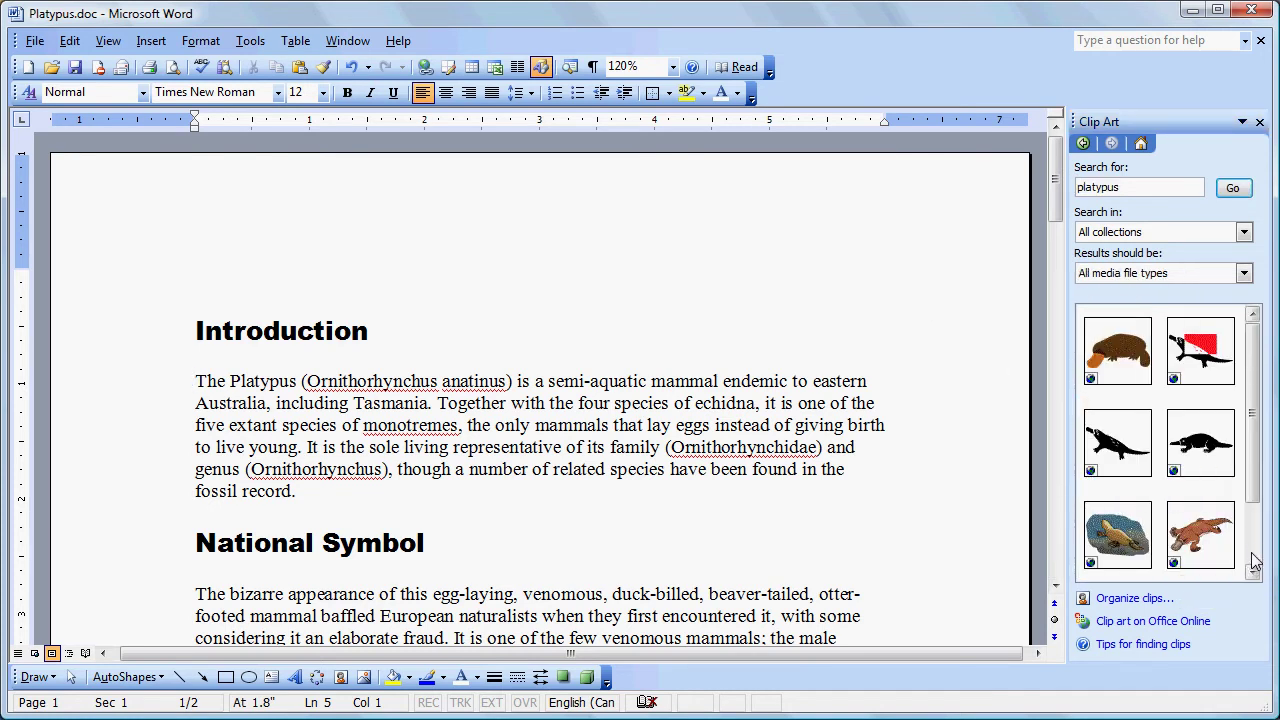
{"action": "scroll", "coordinate": [1250, 548], "scroll_direction": "down", "scroll_amount": 1}
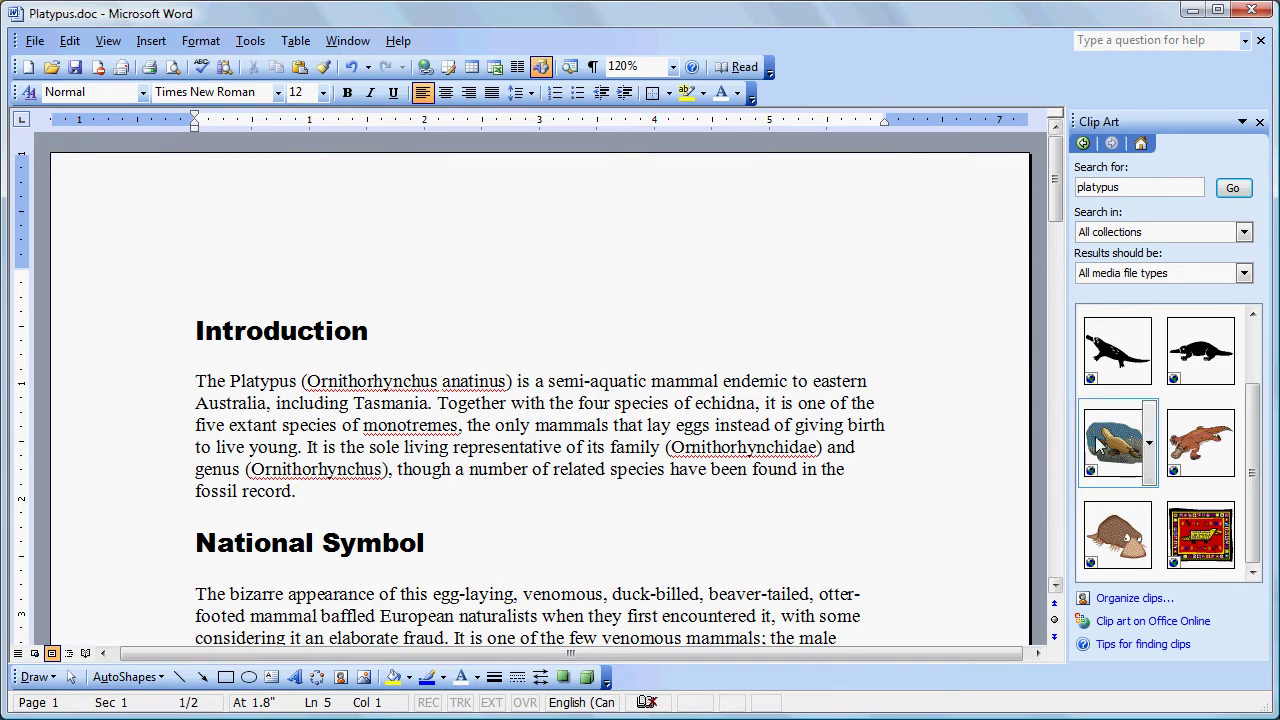
{"action": "mouse_move", "coordinate": [1195, 453]}
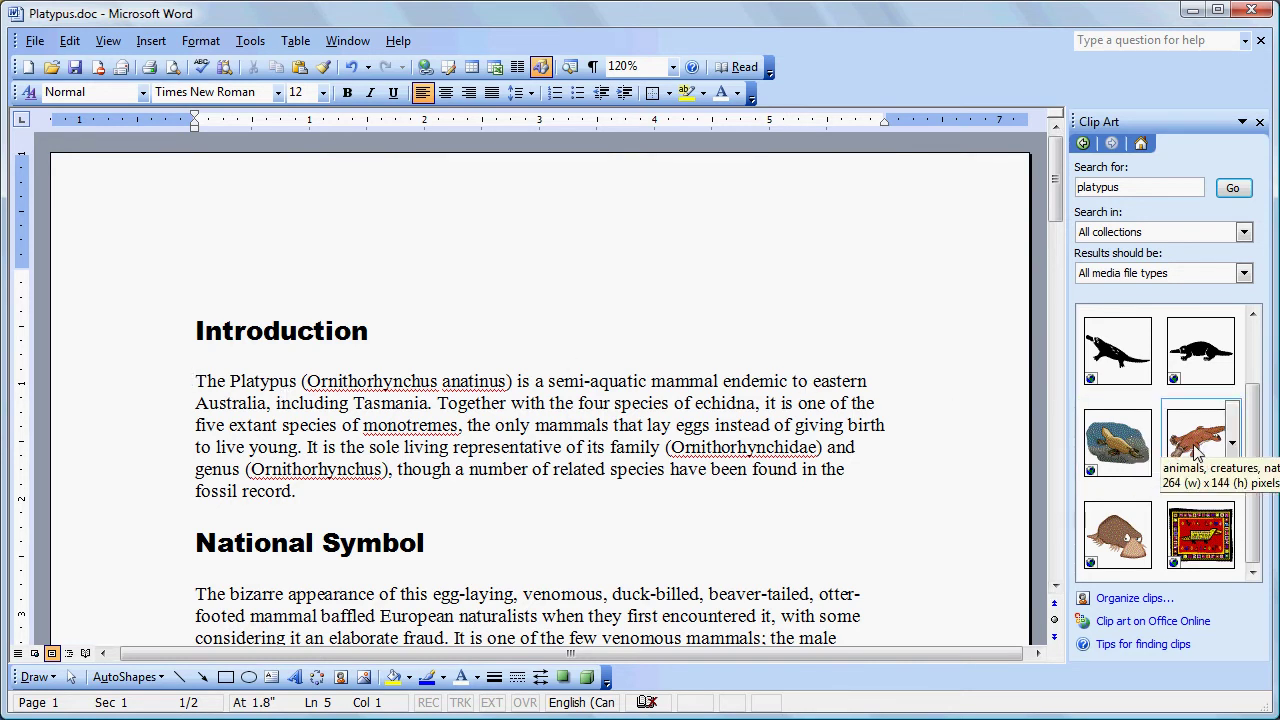
{"action": "left_click", "coordinate": [1195, 453]}
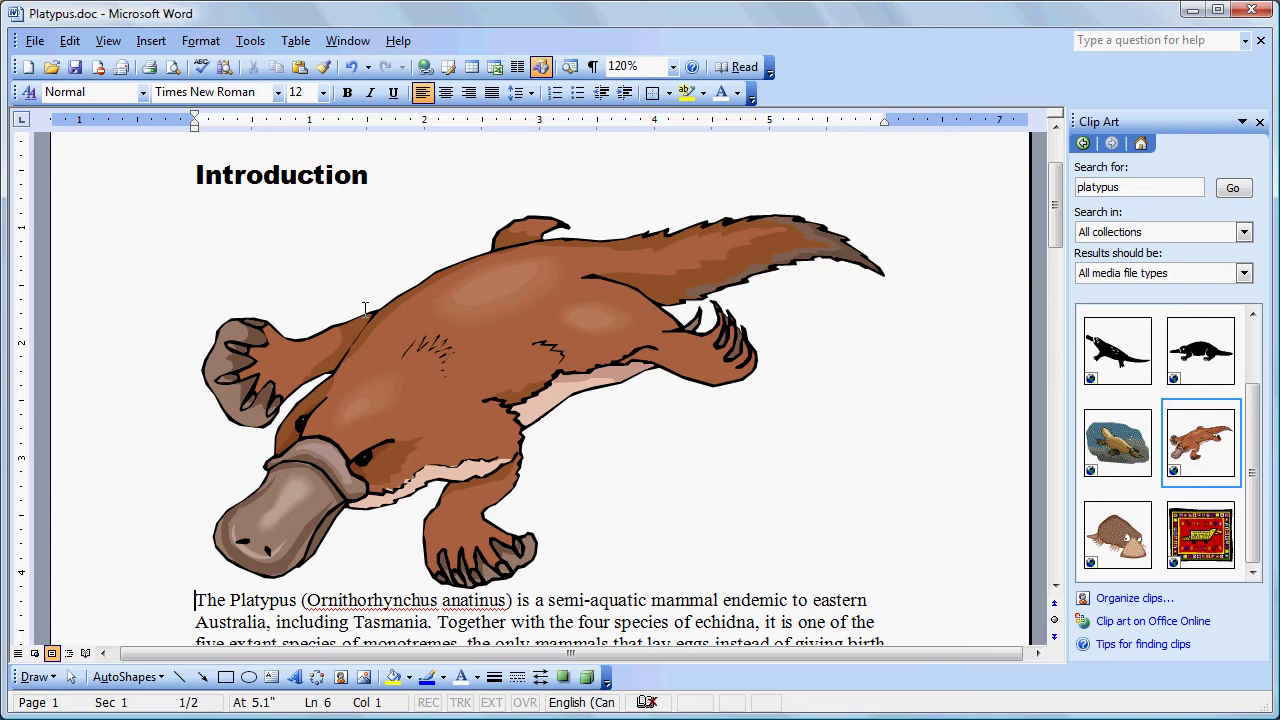
- Shrink the platypus picture proportionally to about half size and move it between 'Th' and 'e'
{"action": "left_click", "coordinate": [434, 369]}
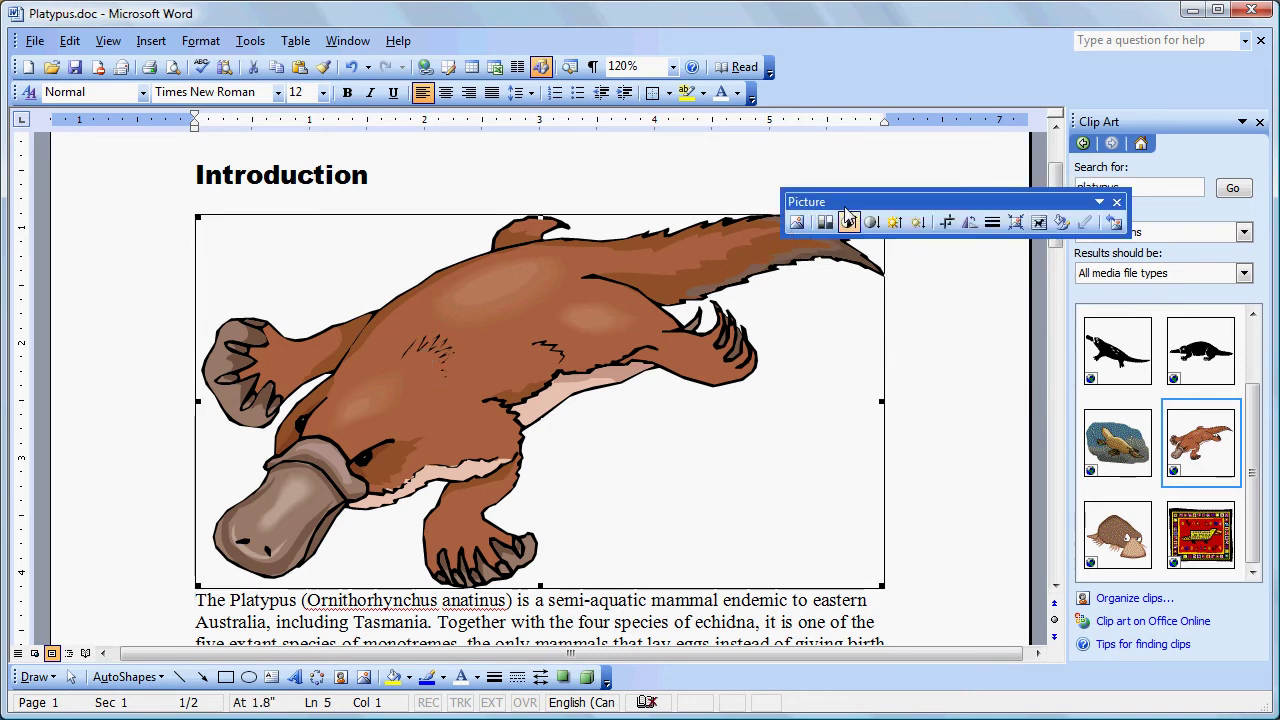
{"action": "left_click_drag", "start_coordinate": [850, 207], "coordinate": [740, 160]}
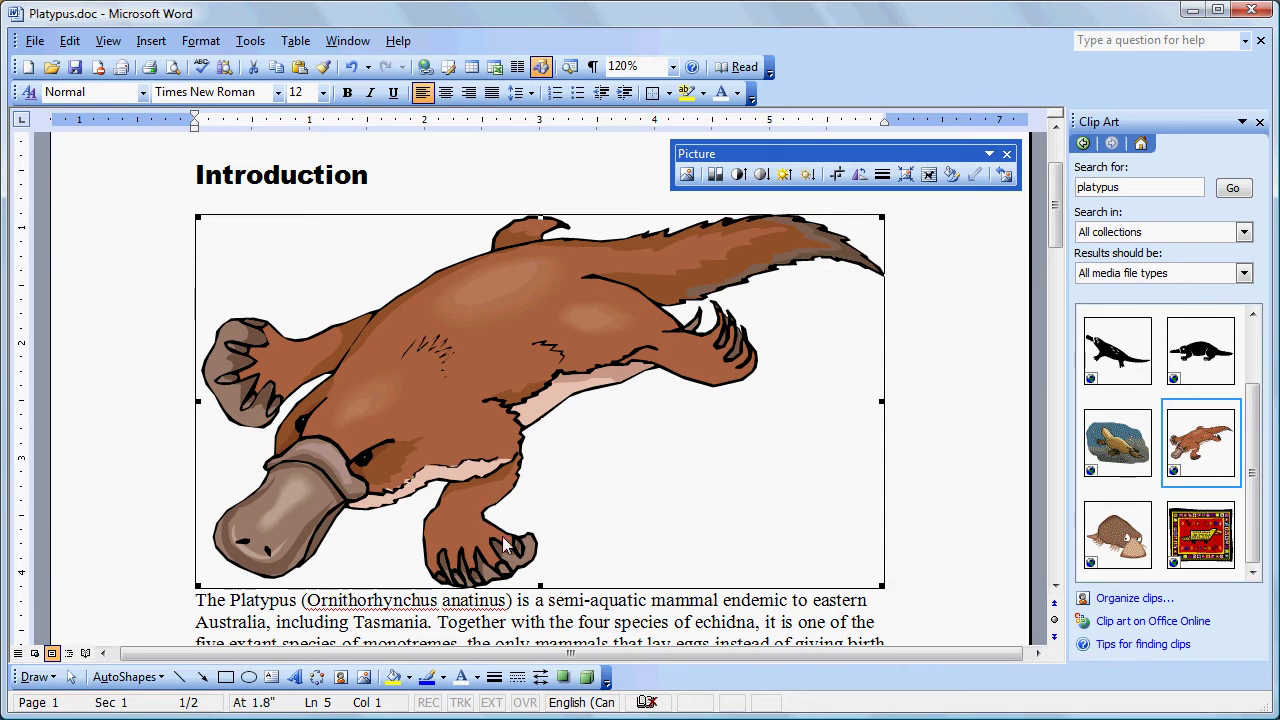
{"action": "left_click_drag", "start_coordinate": [540, 583], "coordinate": [529, 340]}
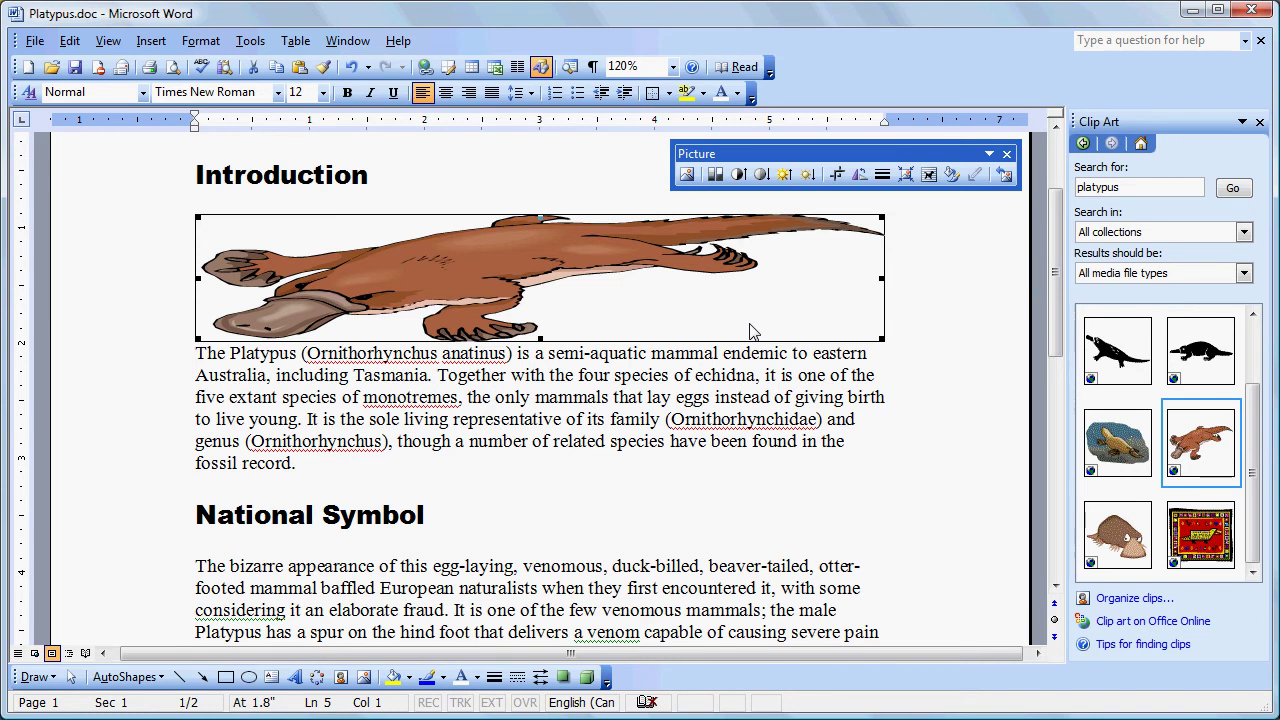
{"action": "key", "text": "ctrl+z"}
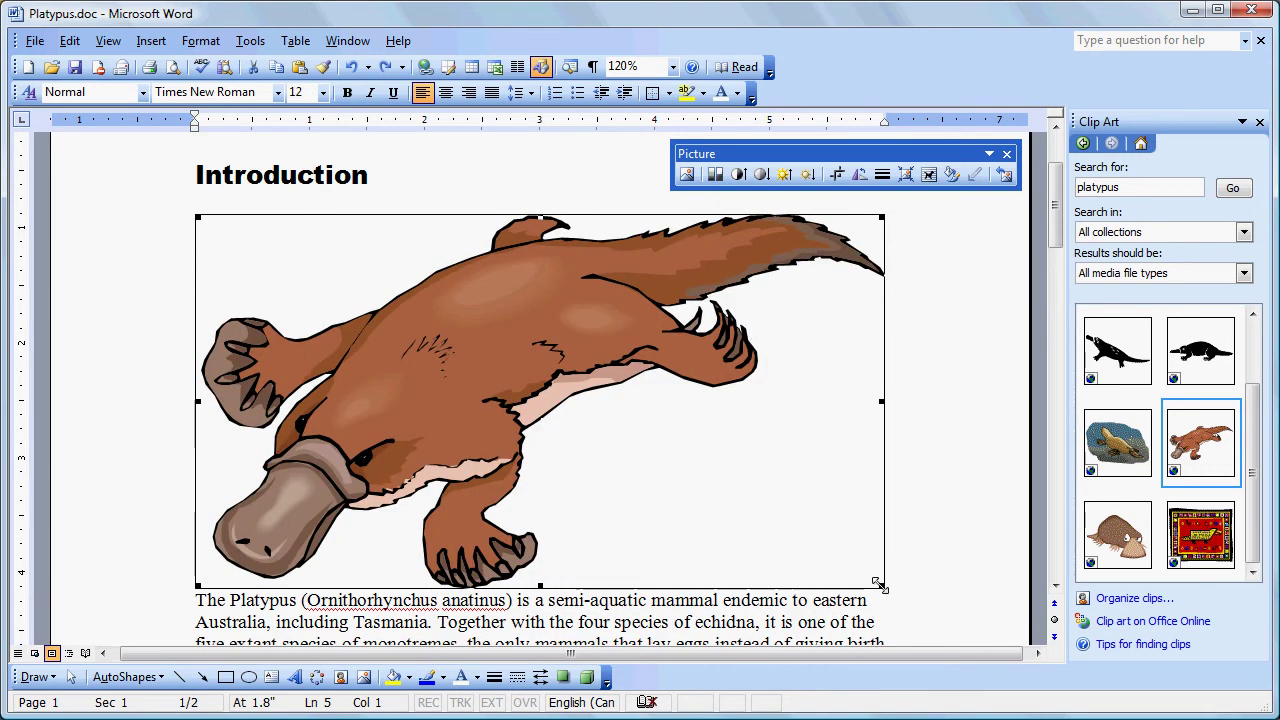
{"action": "left_click_drag", "start_coordinate": [878, 584], "coordinate": [509, 299]}
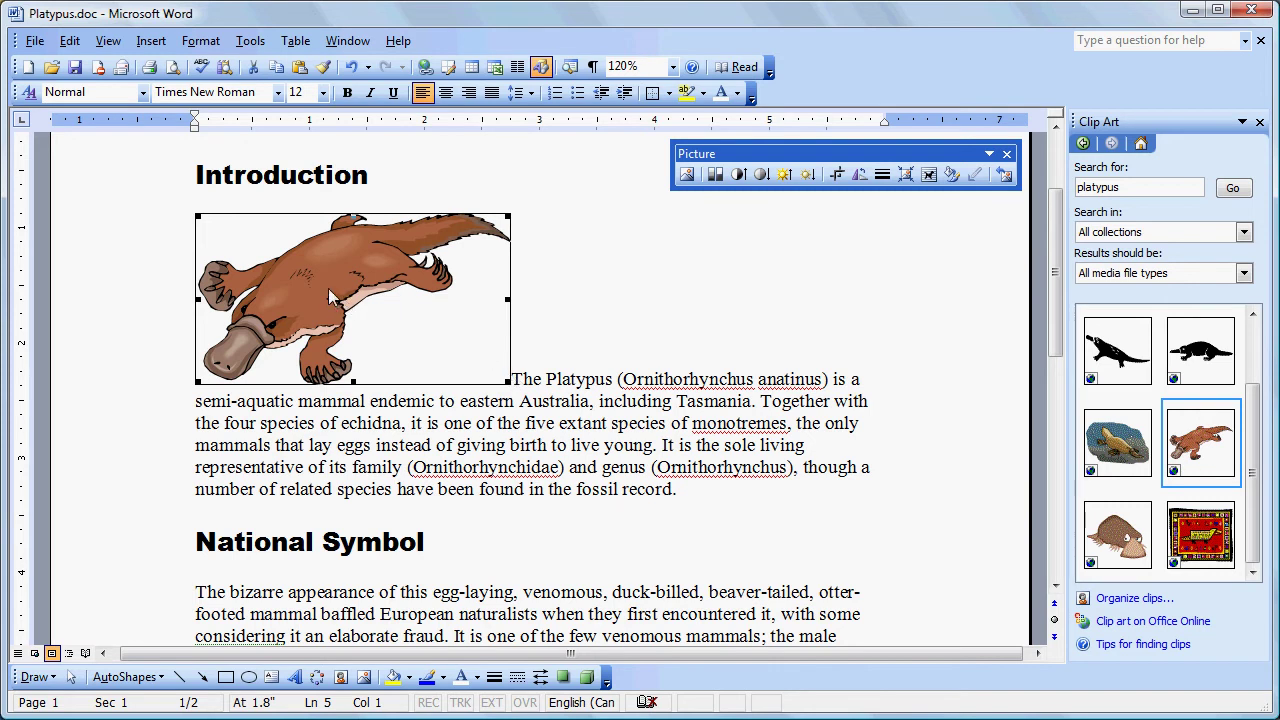
{"action": "left_click_drag", "start_coordinate": [330, 297], "coordinate": [529, 306]}
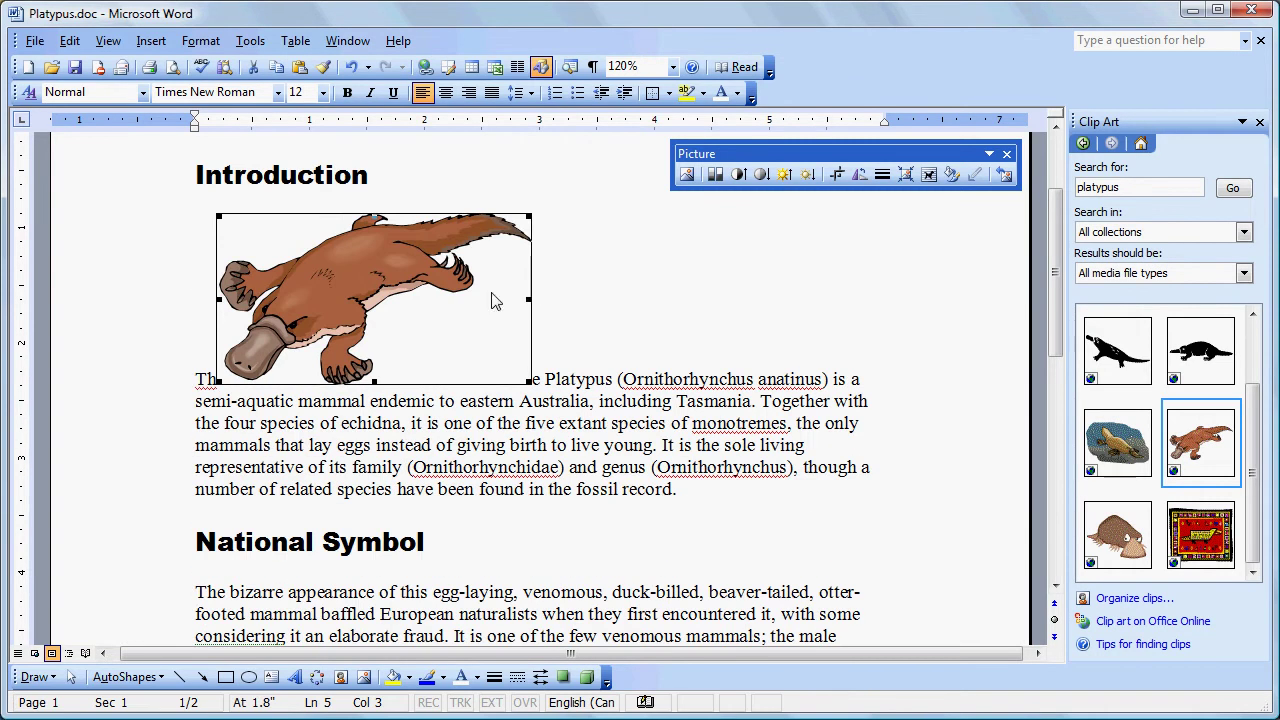
{"action": "left_click", "coordinate": [495, 272]}
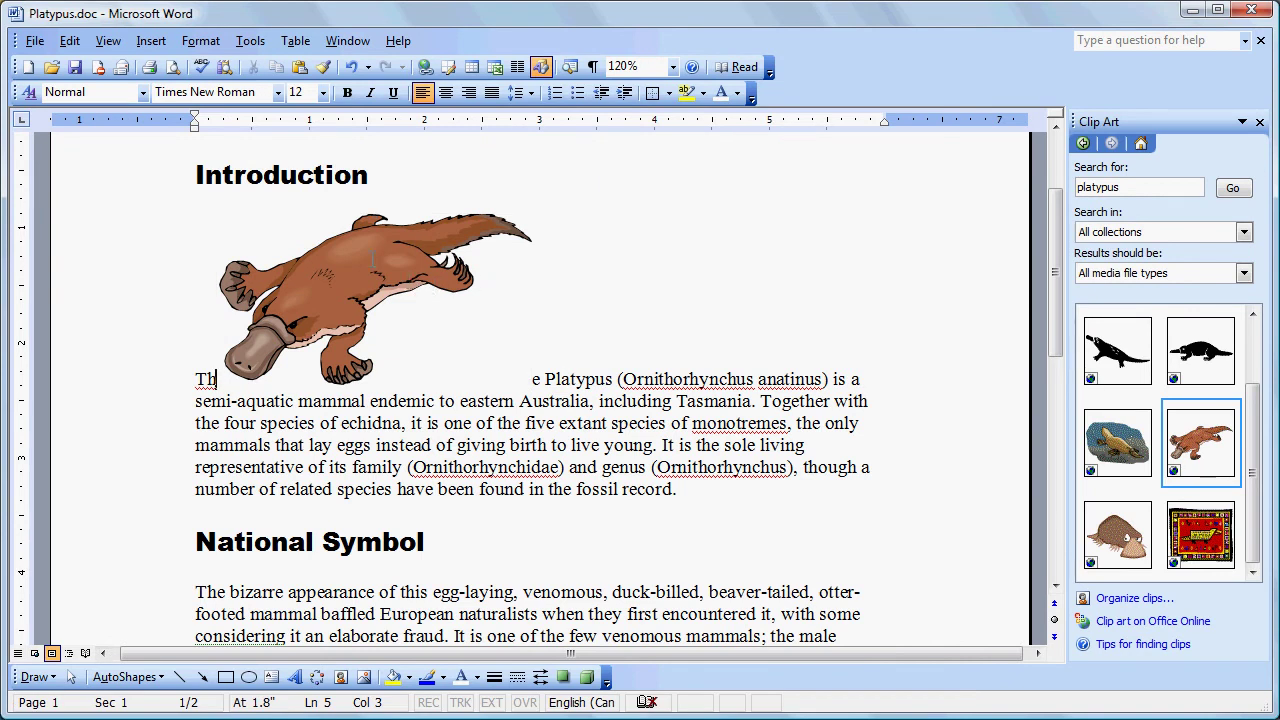
- Apply Square text wrapping to the platypus picture and drag it to the paragraph's right side
{"action": "left_click", "coordinate": [373, 259]}
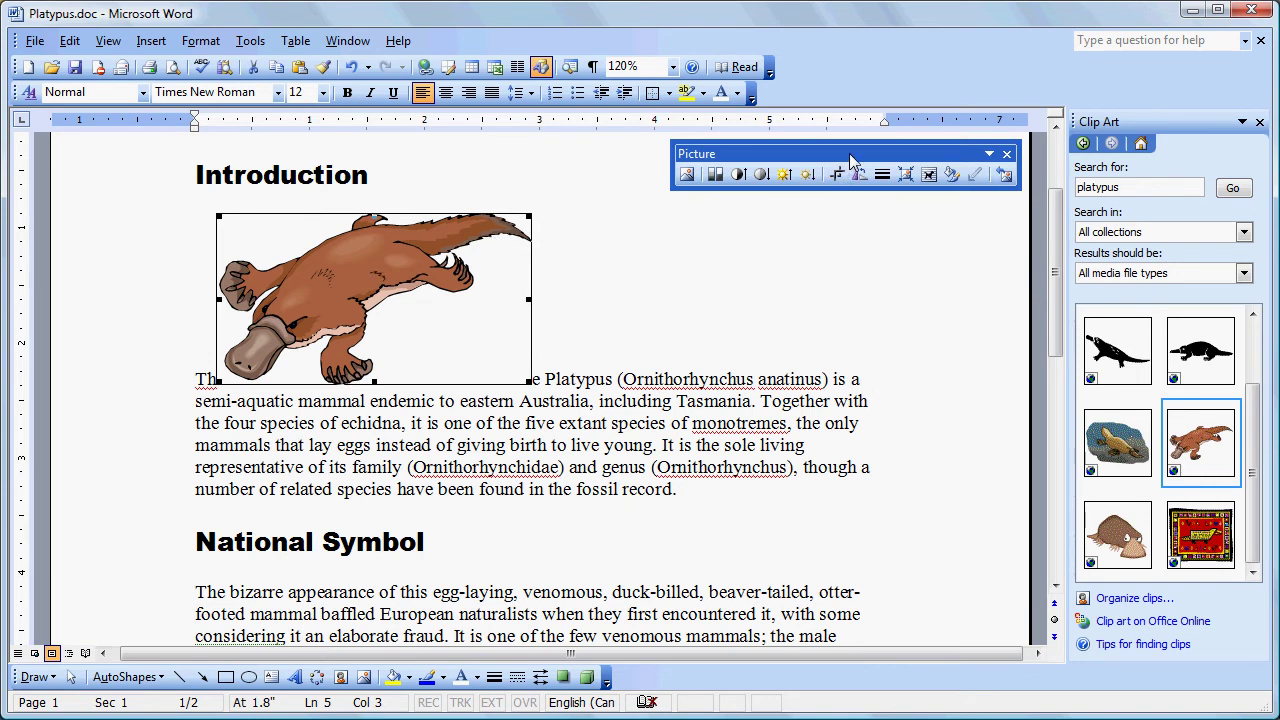
{"action": "left_click", "coordinate": [929, 176]}
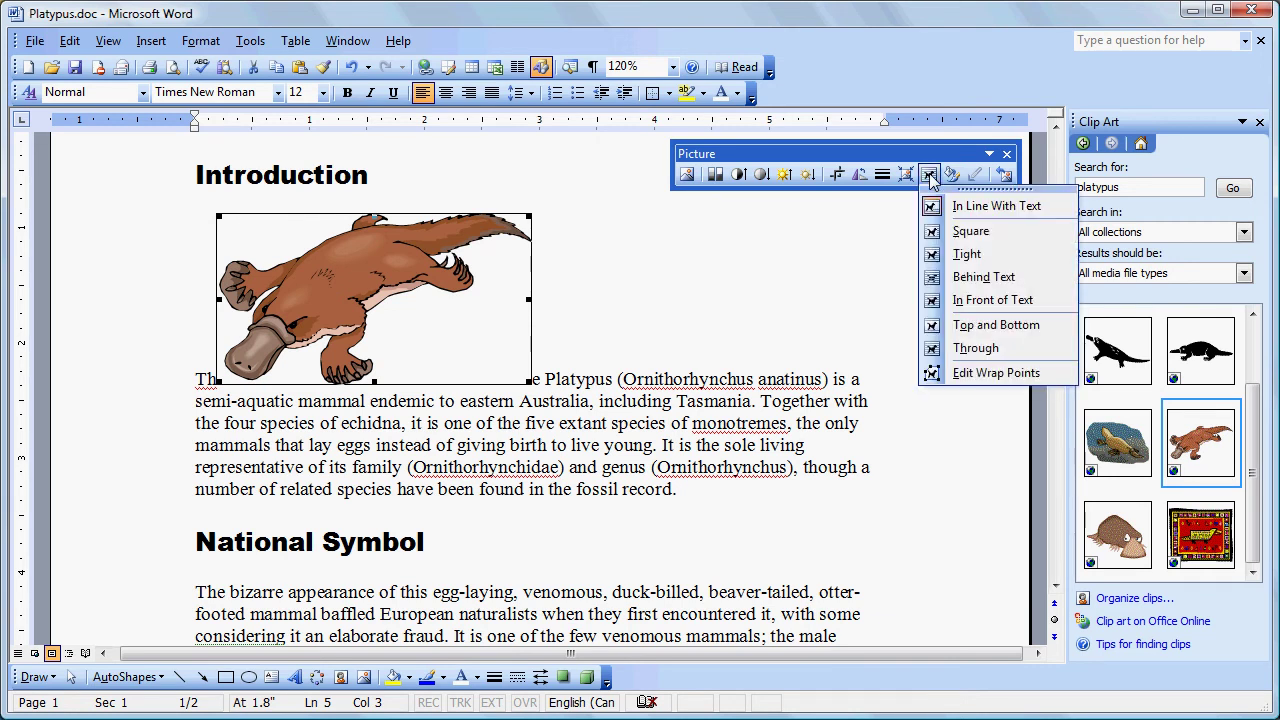
{"action": "left_click", "coordinate": [979, 232]}
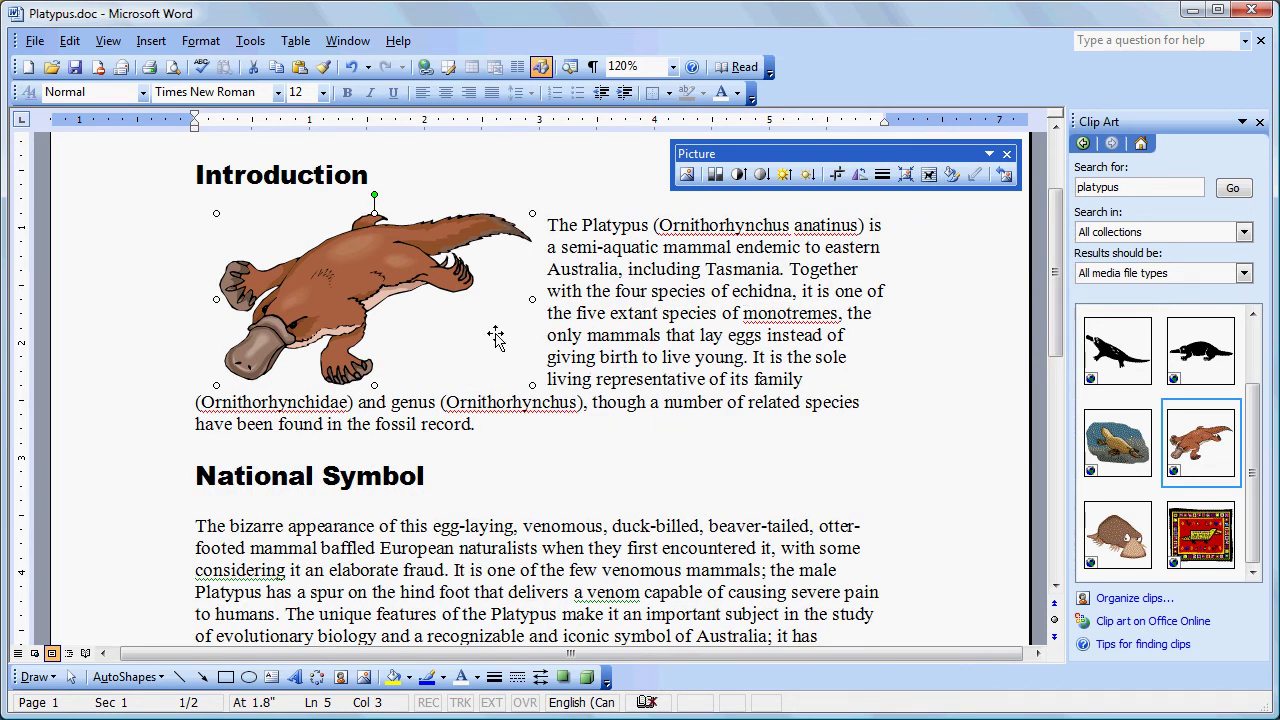
{"action": "left_click_drag", "start_coordinate": [367, 290], "coordinate": [723, 286]}
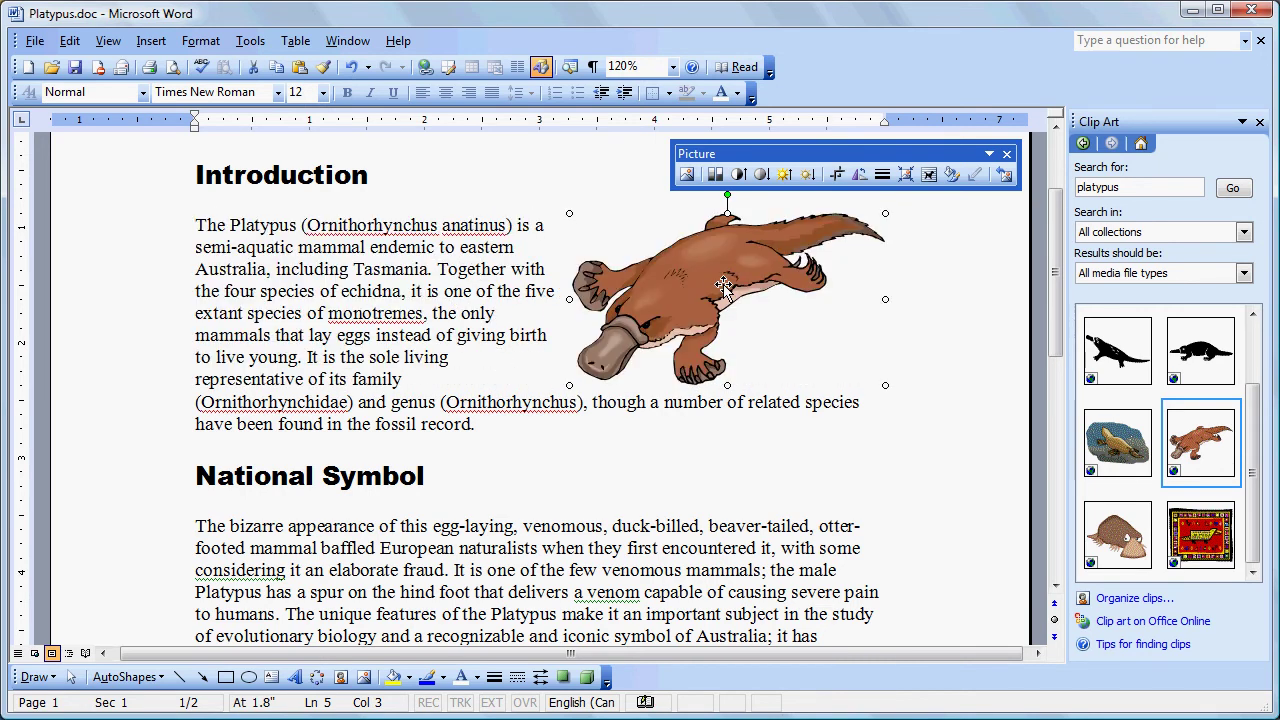
- Set the picture's horizontal alignment to Right in the Format Picture Layout settings
{"action": "left_click", "coordinate": [953, 177]}
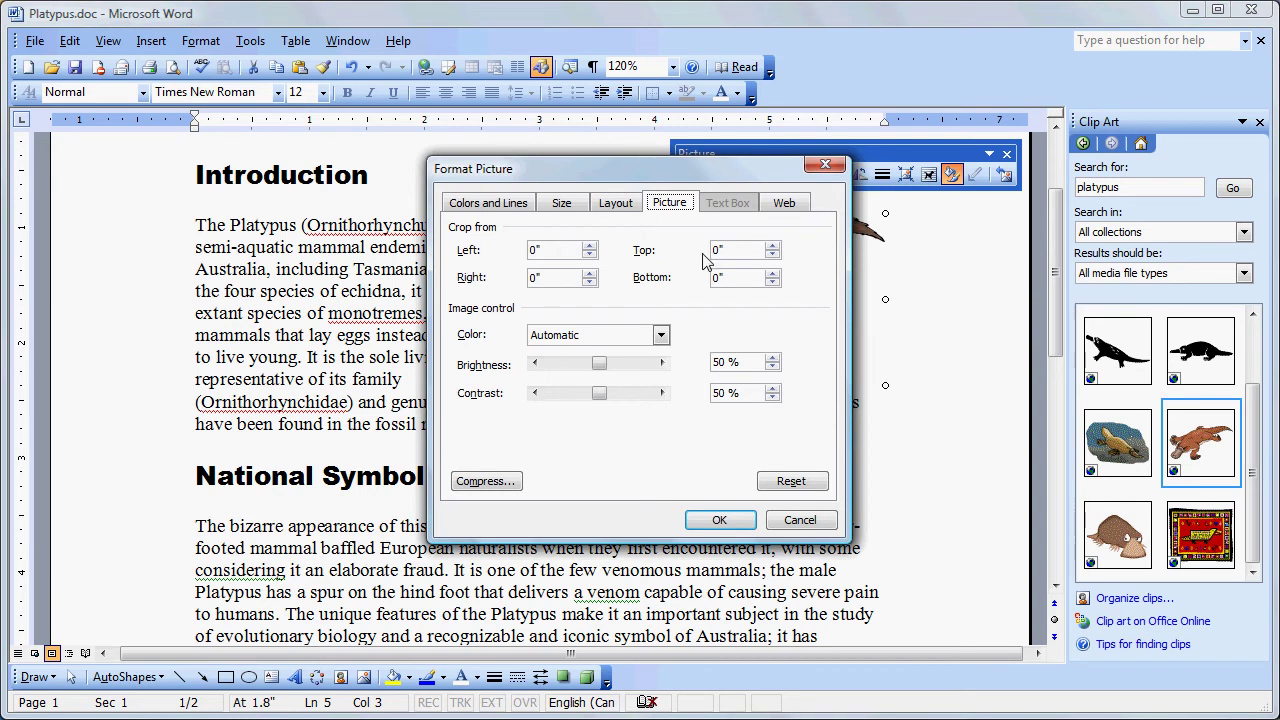
{"action": "left_click", "coordinate": [606, 213]}
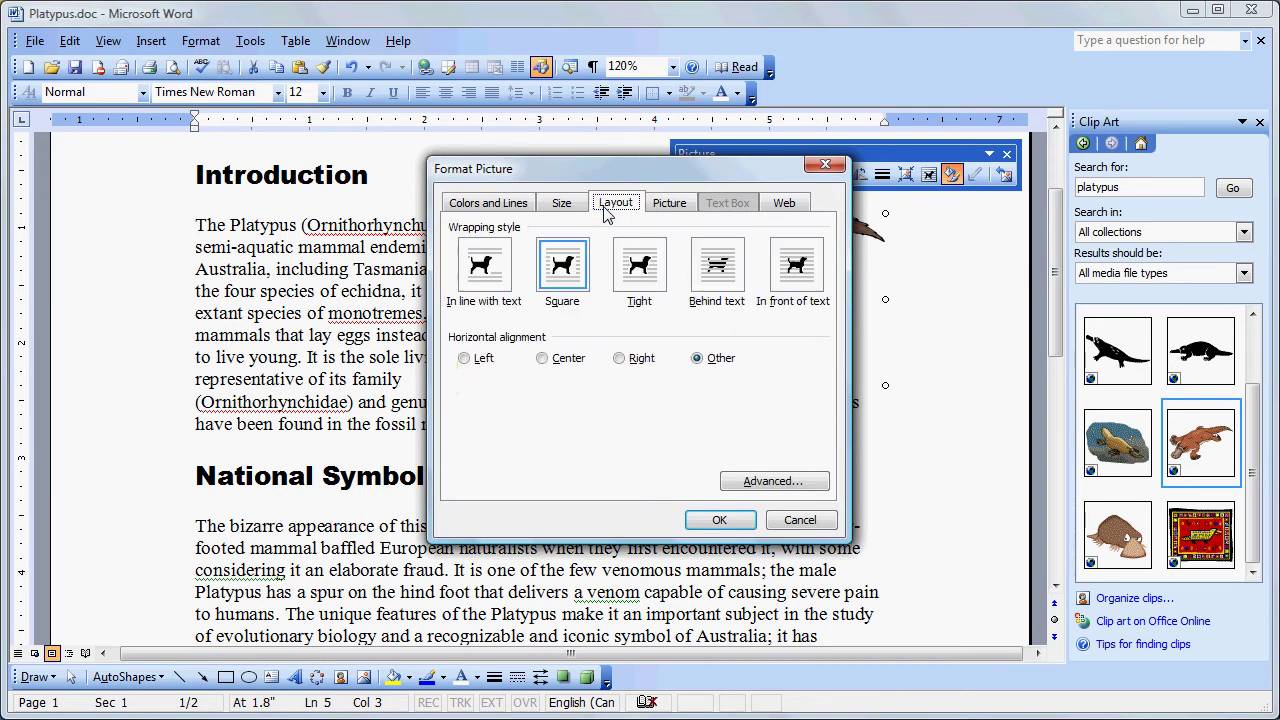
{"action": "left_click", "coordinate": [620, 362]}
{"action": "left_click", "coordinate": [708, 520]}
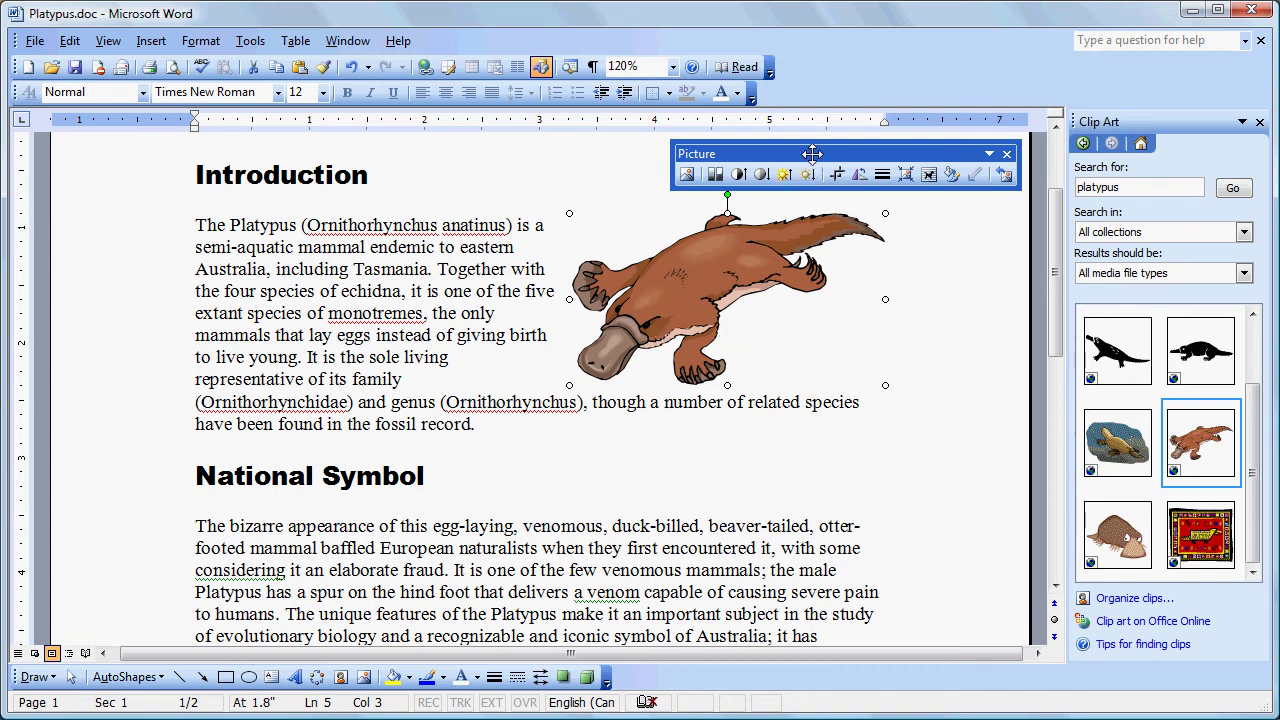
- Try Tight wrapping on the platypus picture, then switch it back to Square wrapping
{"action": "left_click_drag", "start_coordinate": [812, 153], "coordinate": [635, 172]}
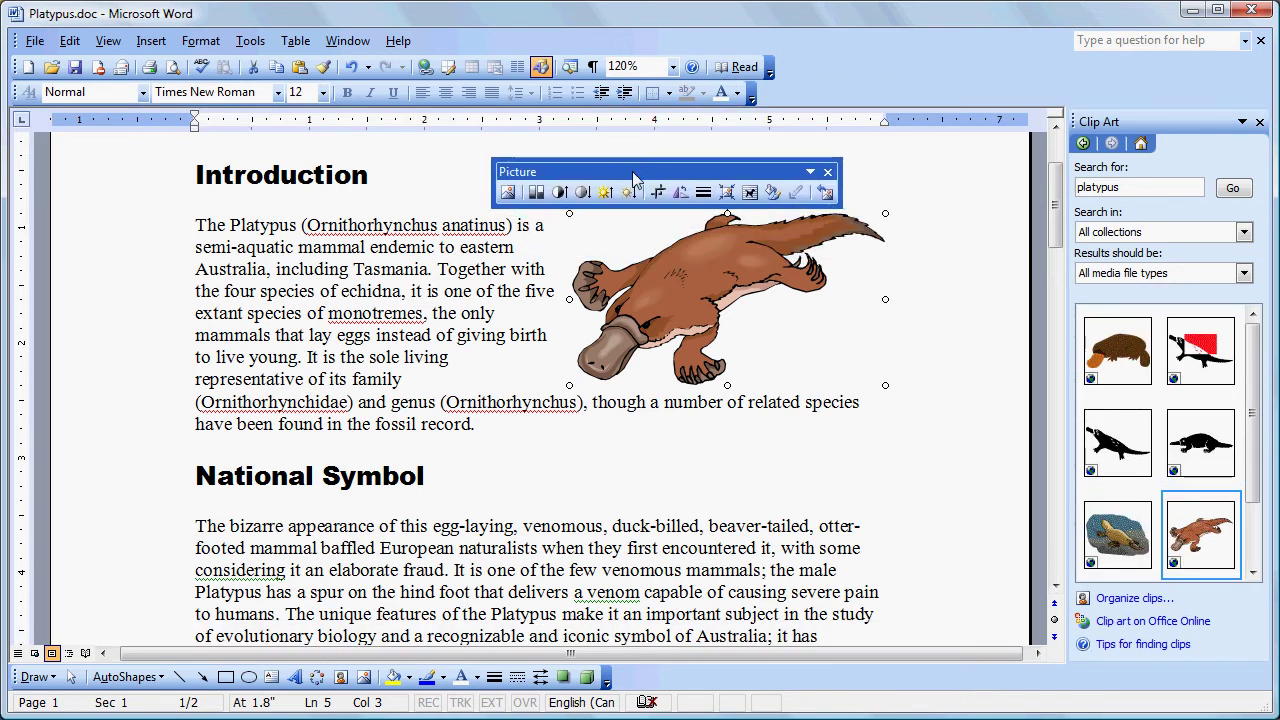
{"action": "left_click", "coordinate": [750, 193]}
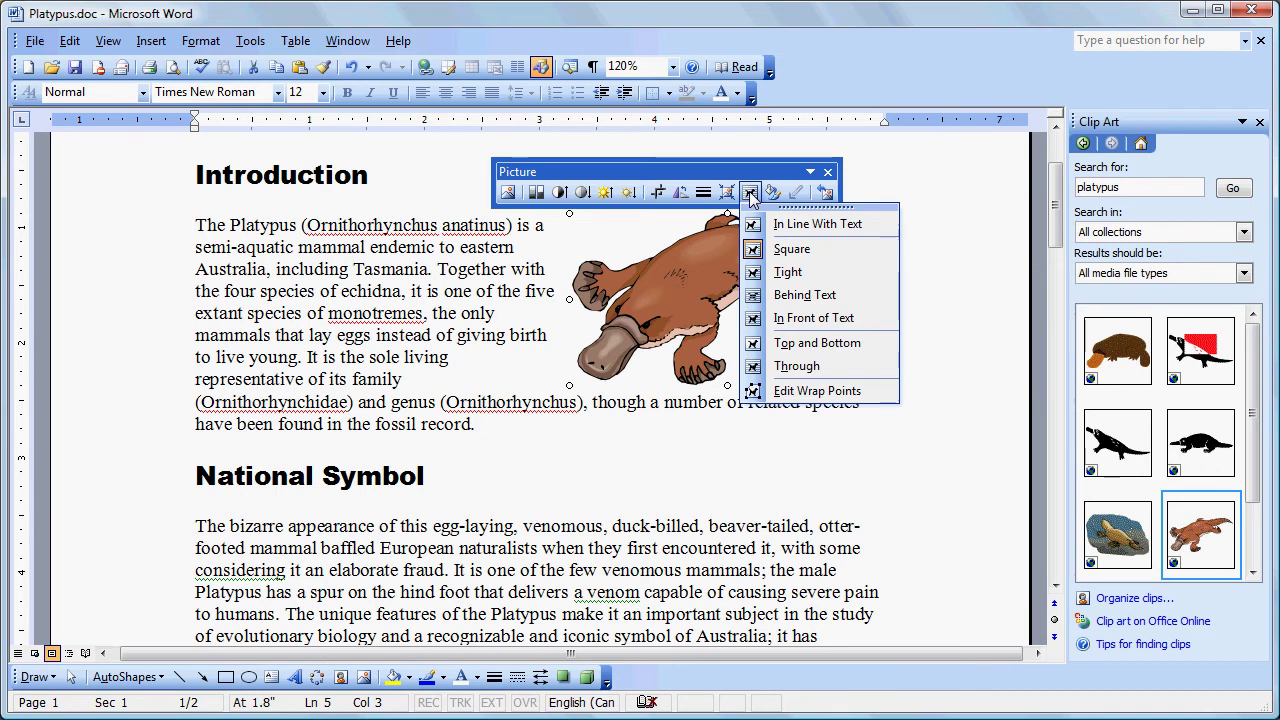
{"action": "left_click", "coordinate": [790, 272]}
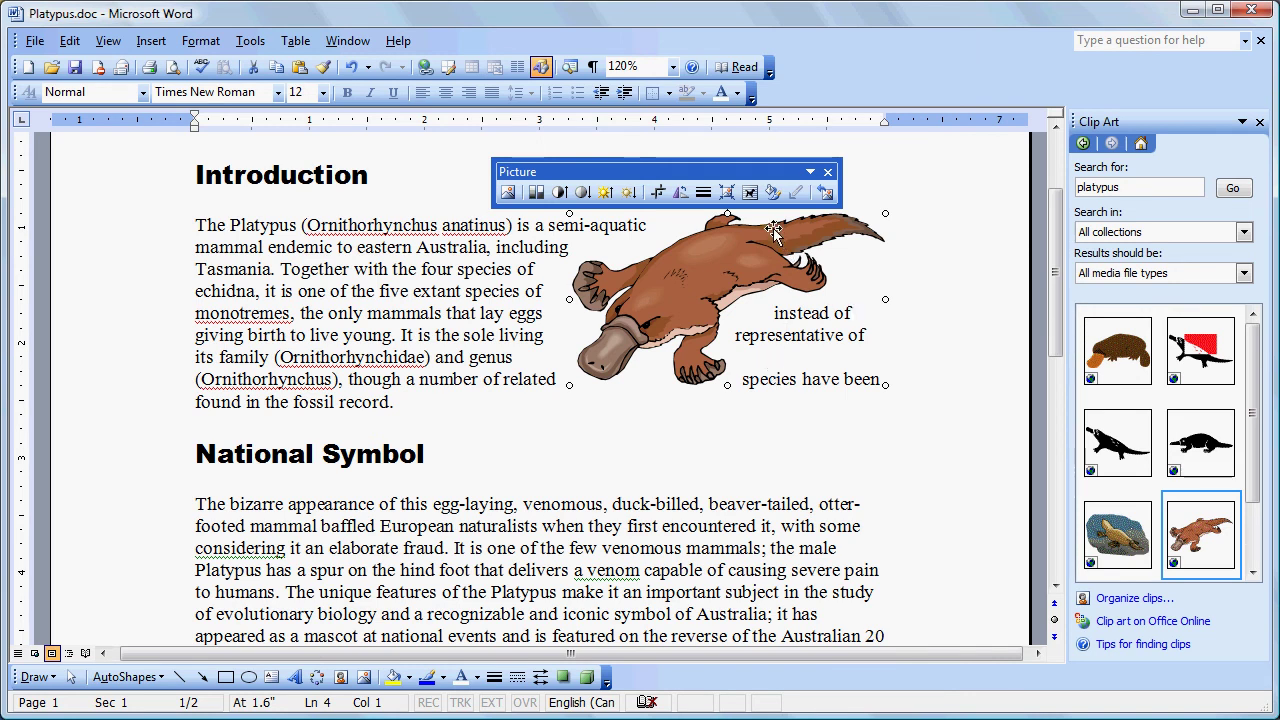
{"action": "left_click", "coordinate": [750, 193]}
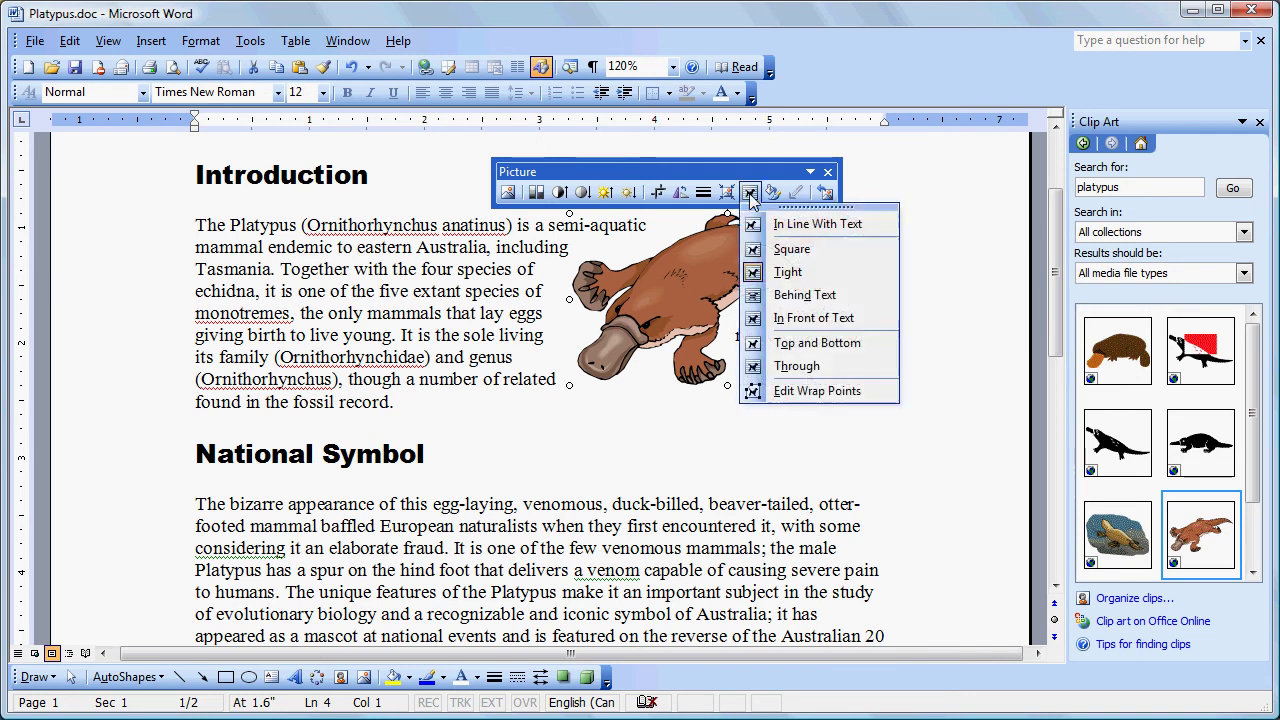
{"action": "left_click", "coordinate": [781, 256]}
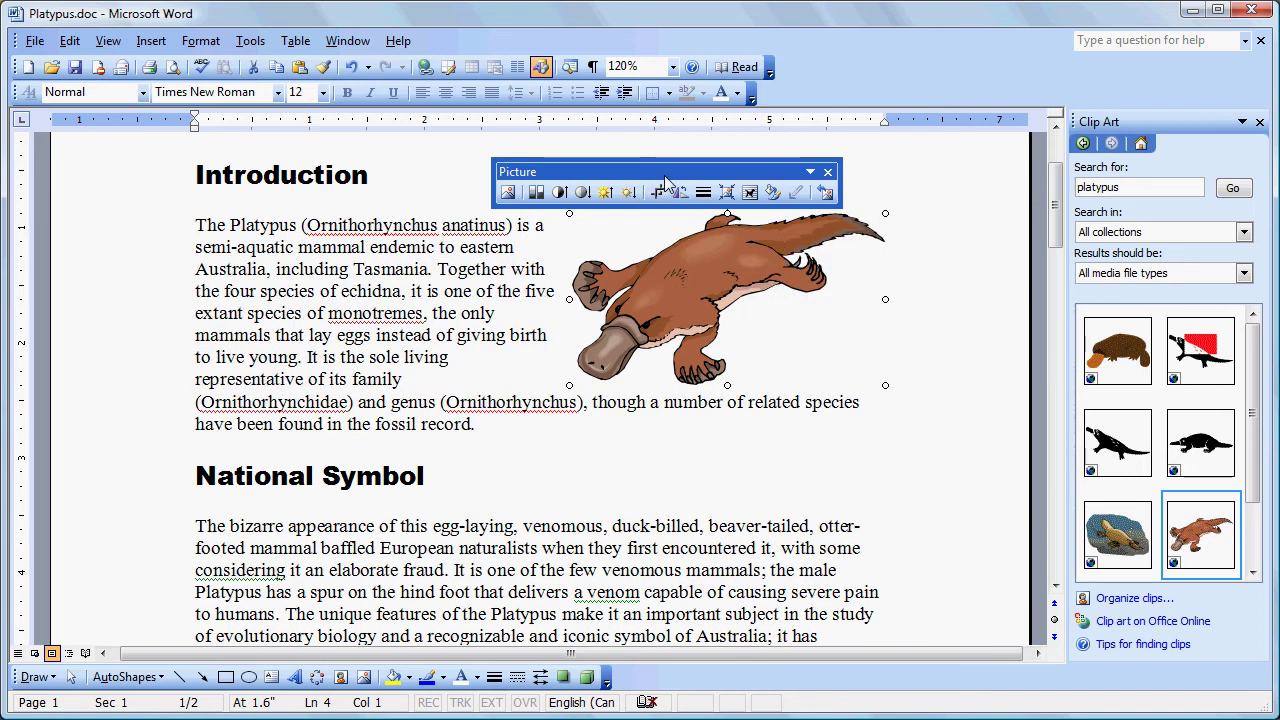
- Place the insertion point at the start of the National Symbol paragraph
{"action": "left_click_drag", "start_coordinate": [662, 170], "coordinate": [699, 141]}
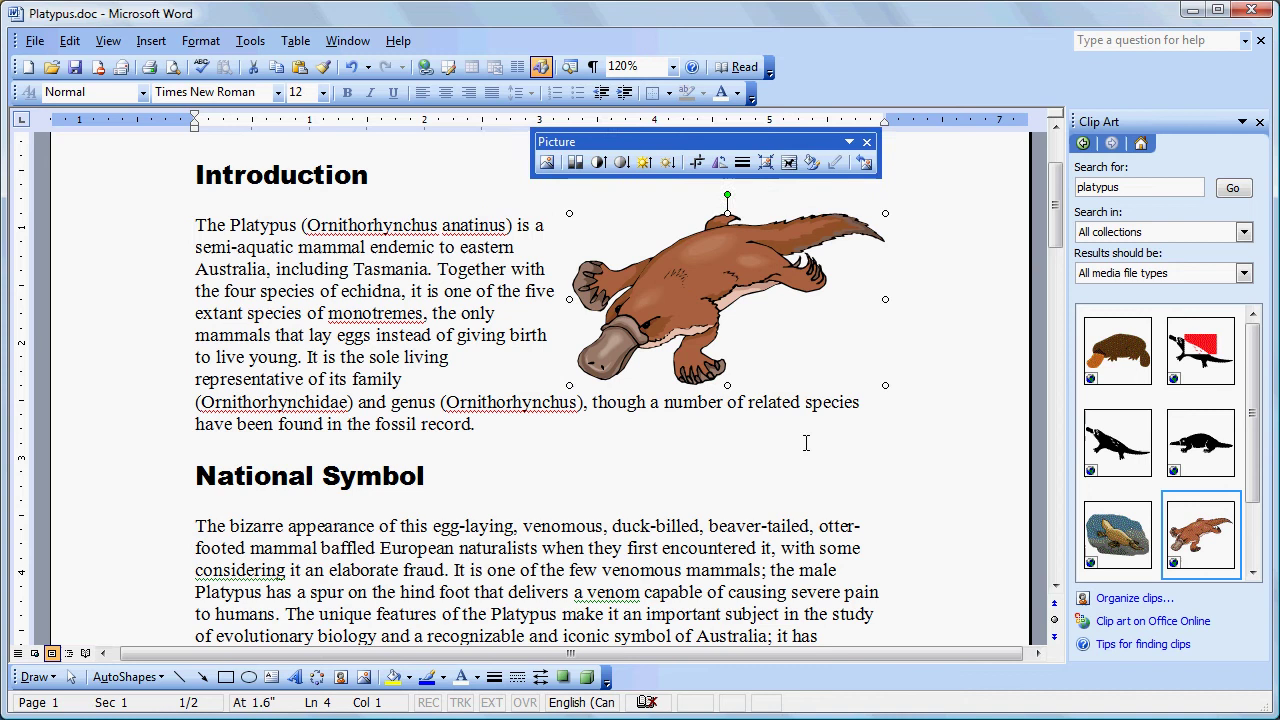
{"action": "left_click", "coordinate": [1054, 586]}
{"action": "left_click", "coordinate": [1054, 586]}
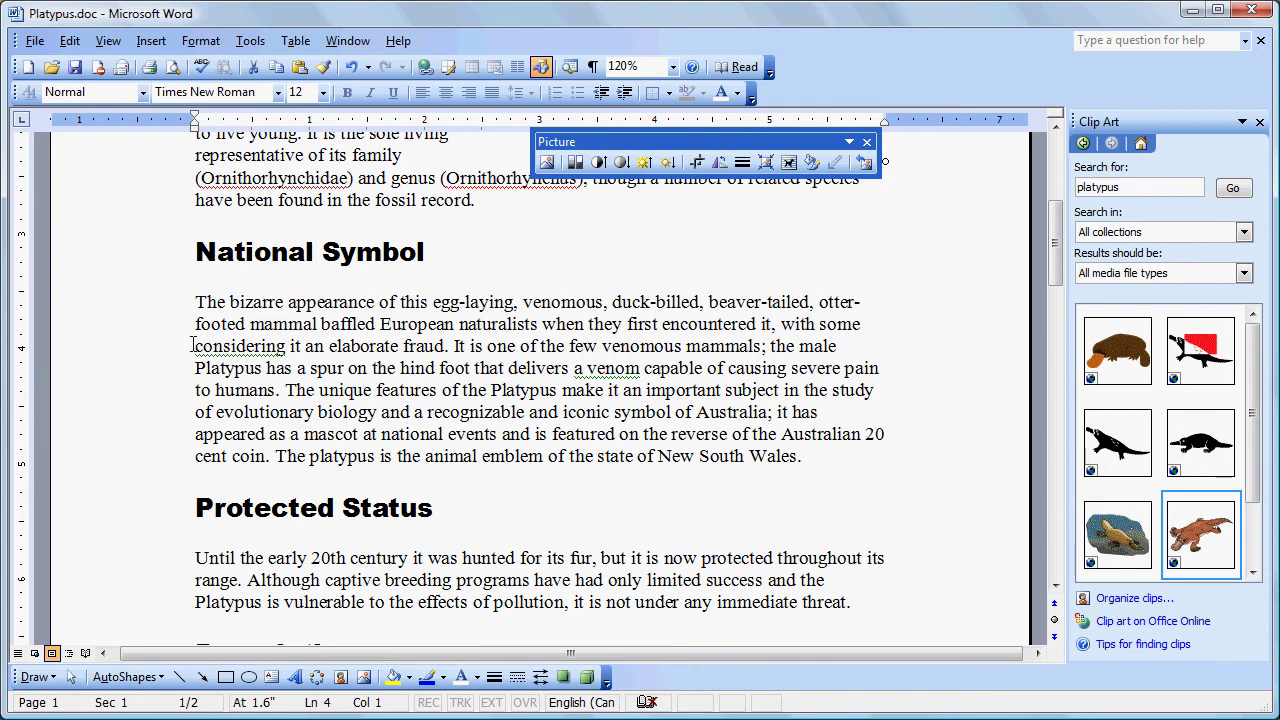
{"action": "left_click", "coordinate": [197, 302]}
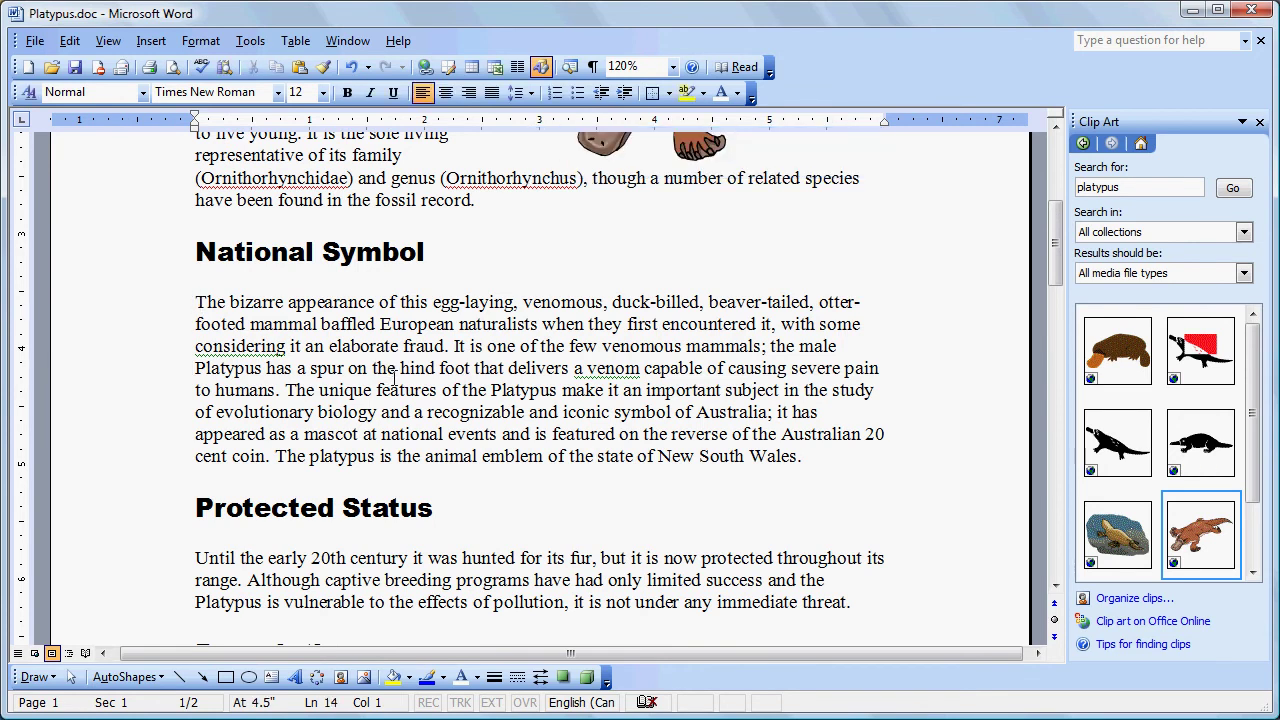
- Copy the spur photo in Firefox with Copy Image and switch back to Word
{"action": "key", "text": "alt+Tab"}
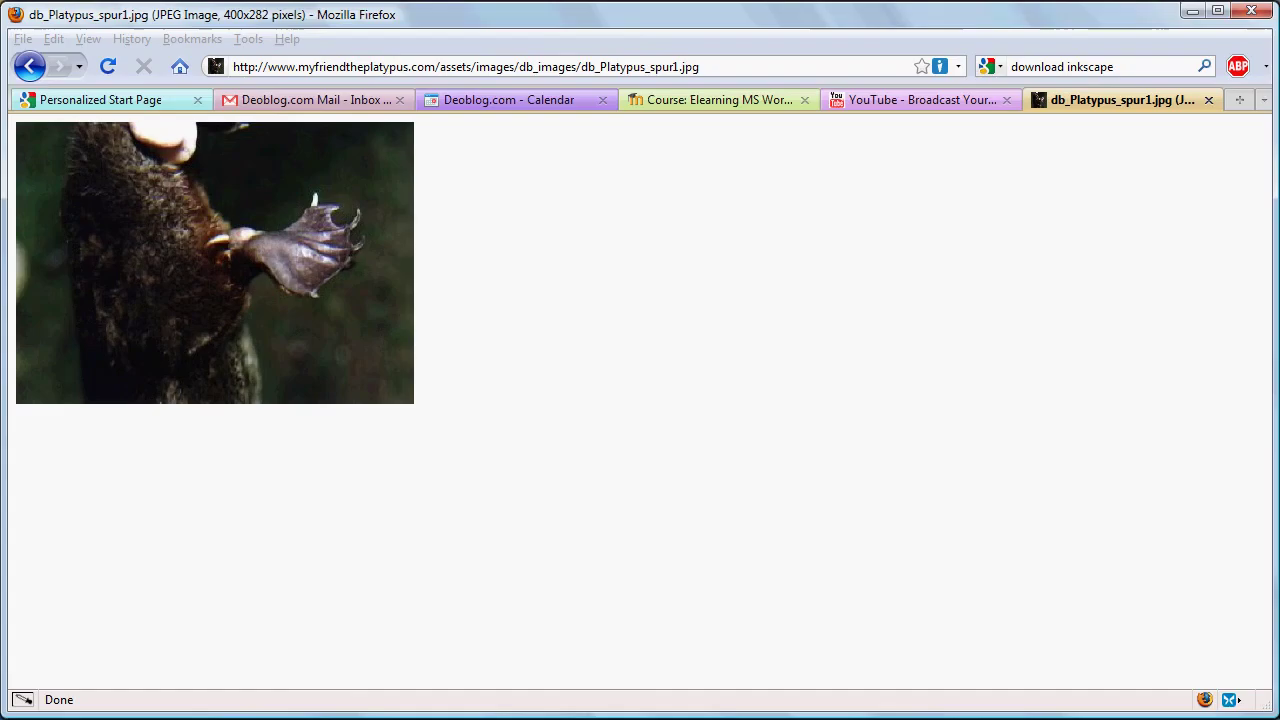
{"action": "right_click", "coordinate": [184, 257]}
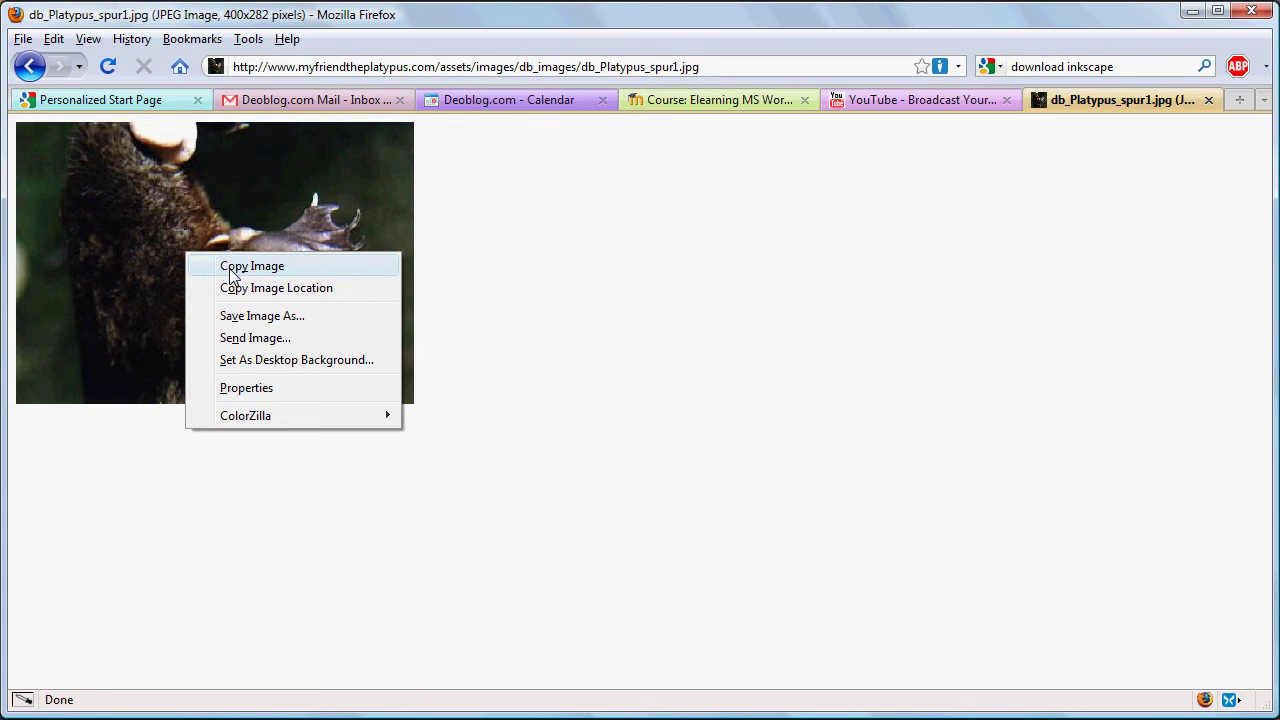
{"action": "left_click", "coordinate": [229, 268]}
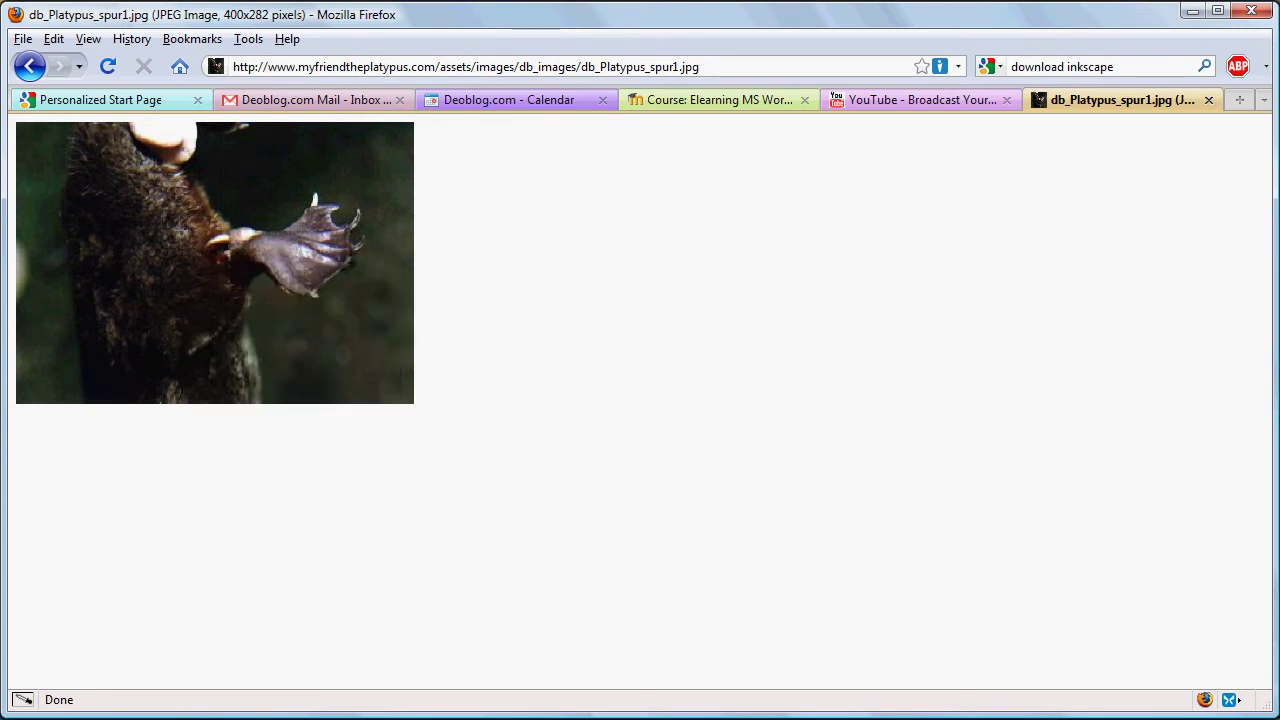
{"action": "key", "text": "alt+Tab"}
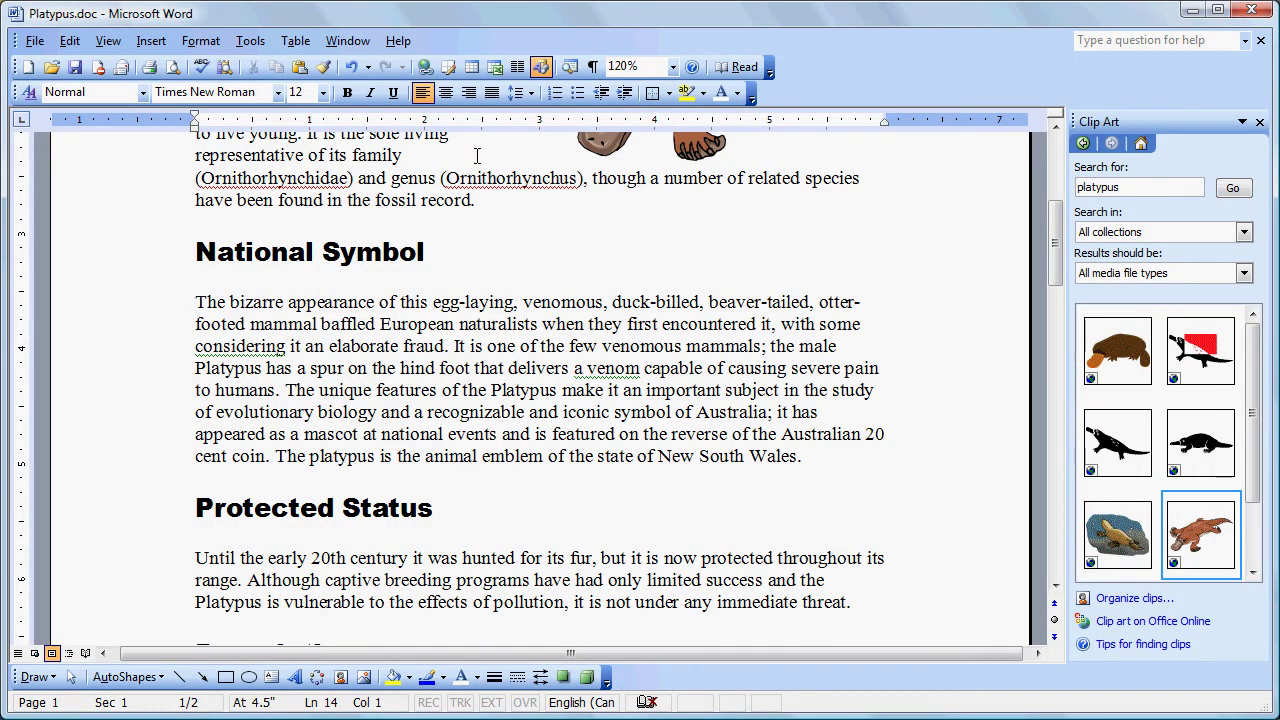
- Insert a two-row, one-column table and paste the spur photo into its top cell
{"action": "left_click", "coordinate": [472, 67]}
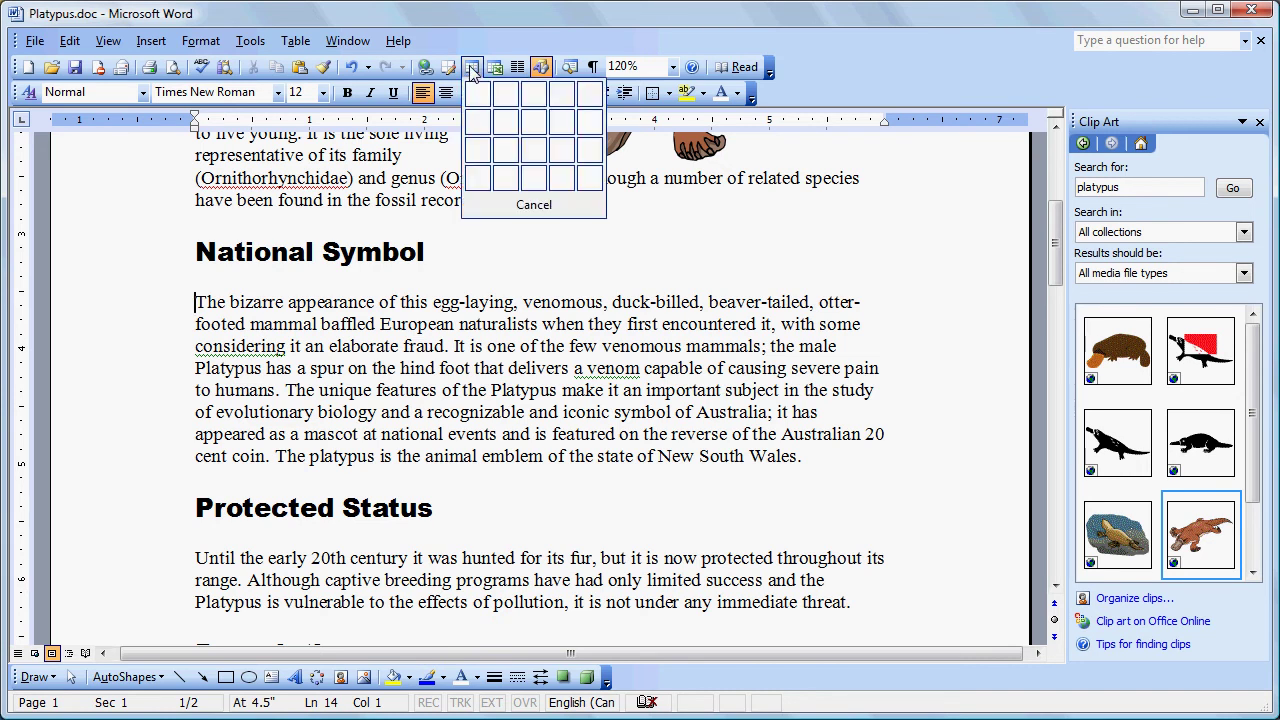
{"action": "left_click", "coordinate": [479, 121]}
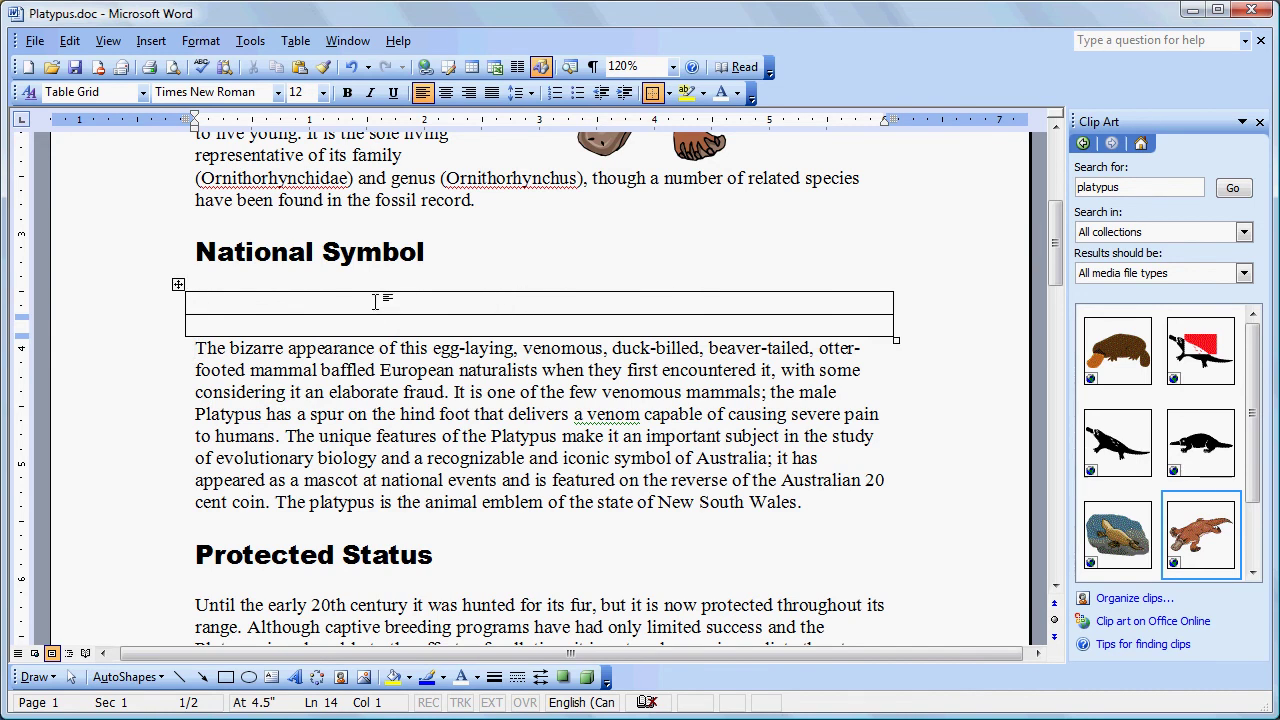
{"action": "right_click", "coordinate": [376, 301]}
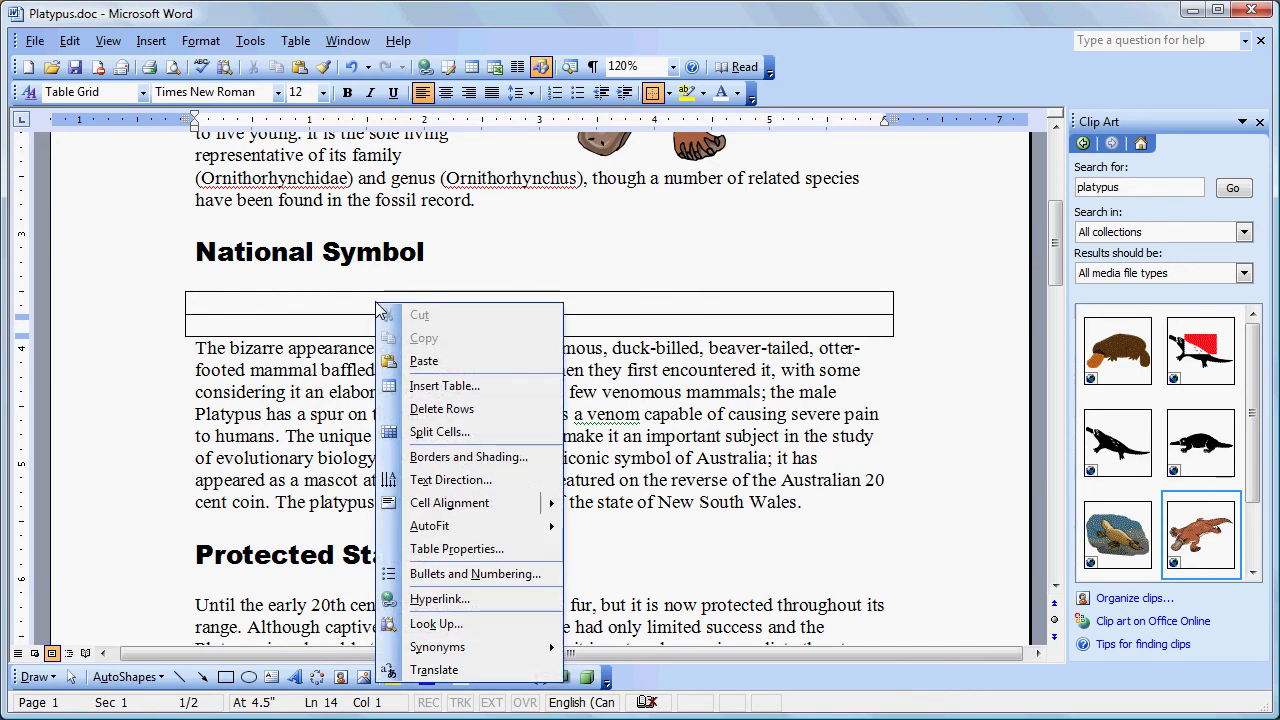
{"action": "left_click", "coordinate": [420, 363]}
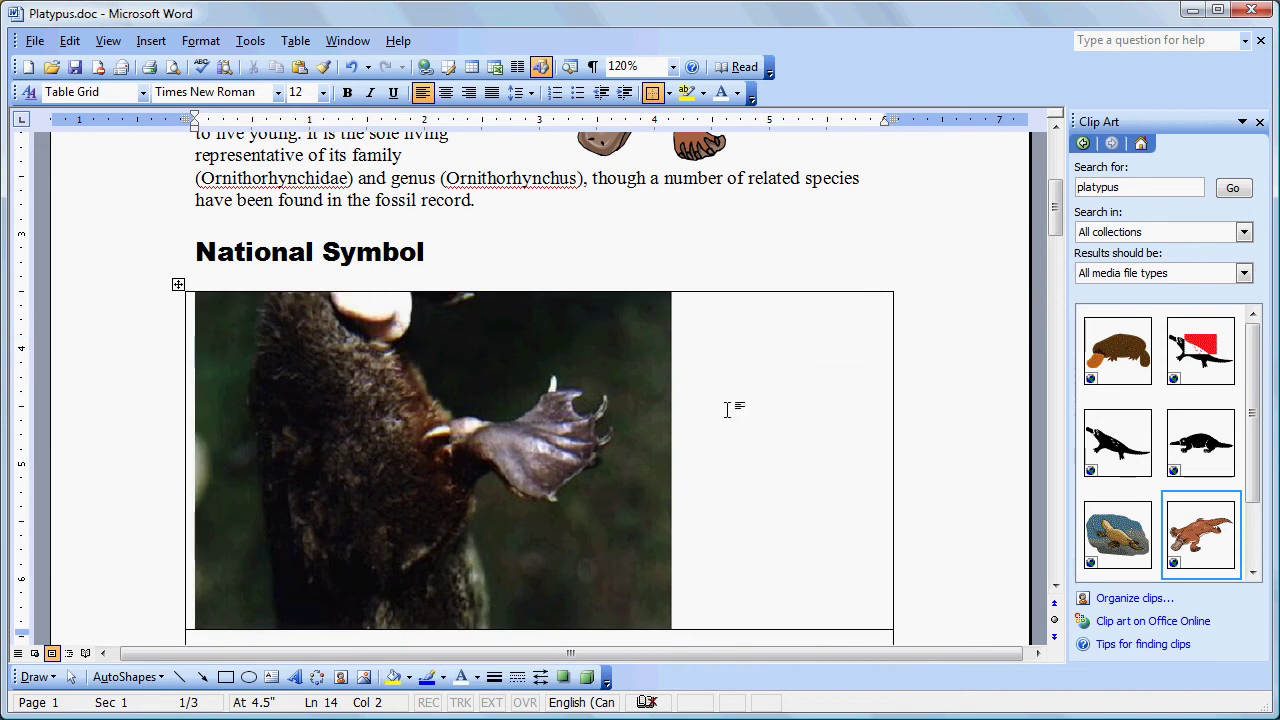
{"action": "left_click", "coordinate": [1055, 586]}
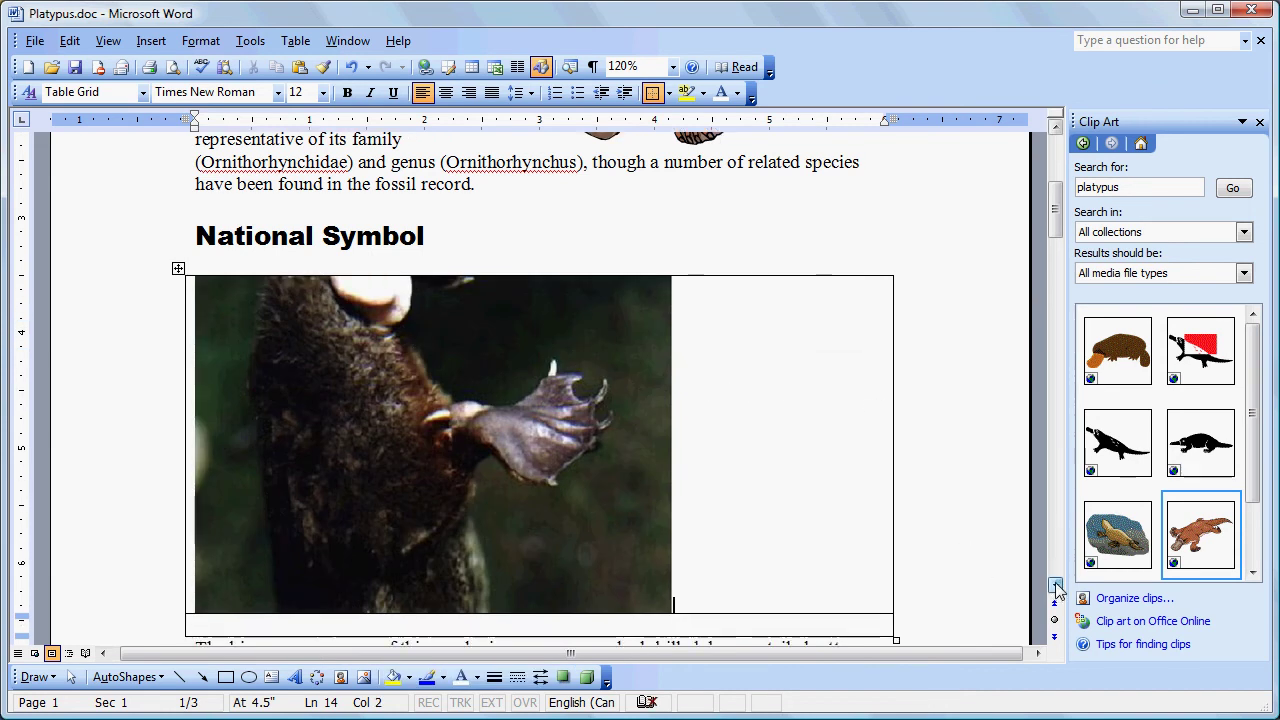
- Type the caption 'Playpus Spur' in the cell below the photo
{"action": "scroll", "coordinate": [1055, 586], "scroll_direction": "down", "scroll_amount": 5}
{"action": "left_click", "coordinate": [800, 543]}
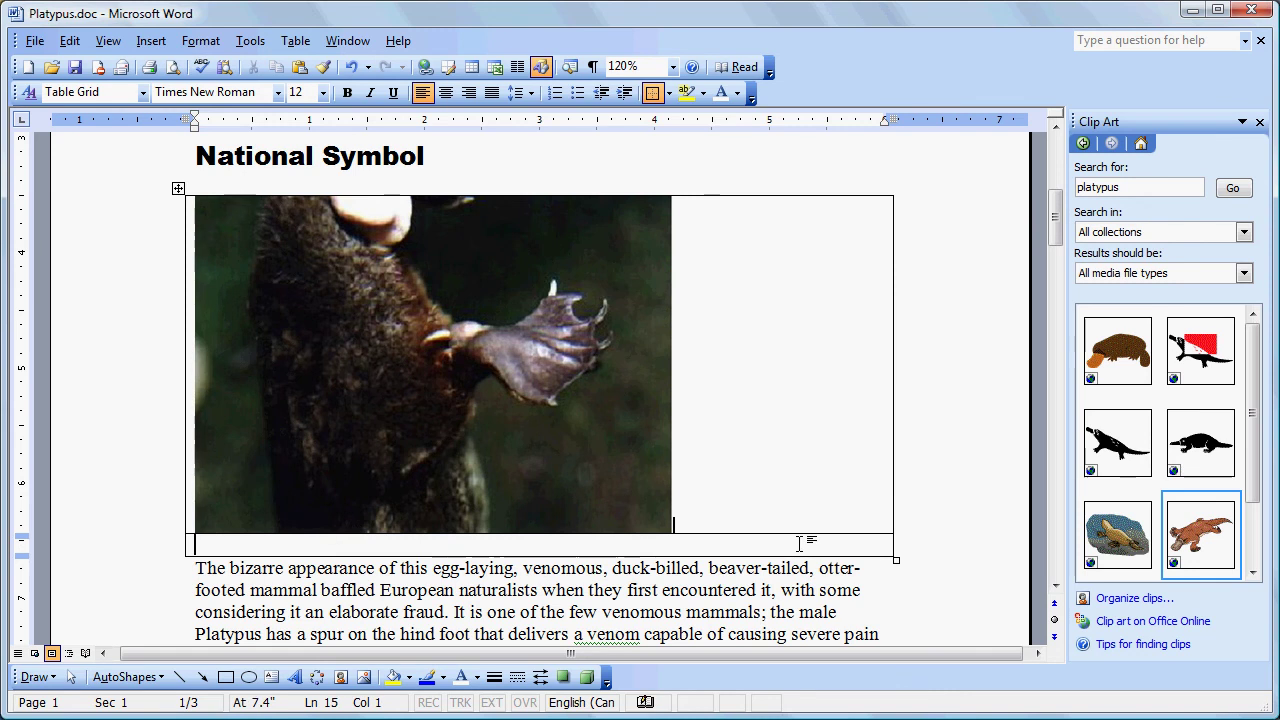
{"action": "type", "text": "Playp"}
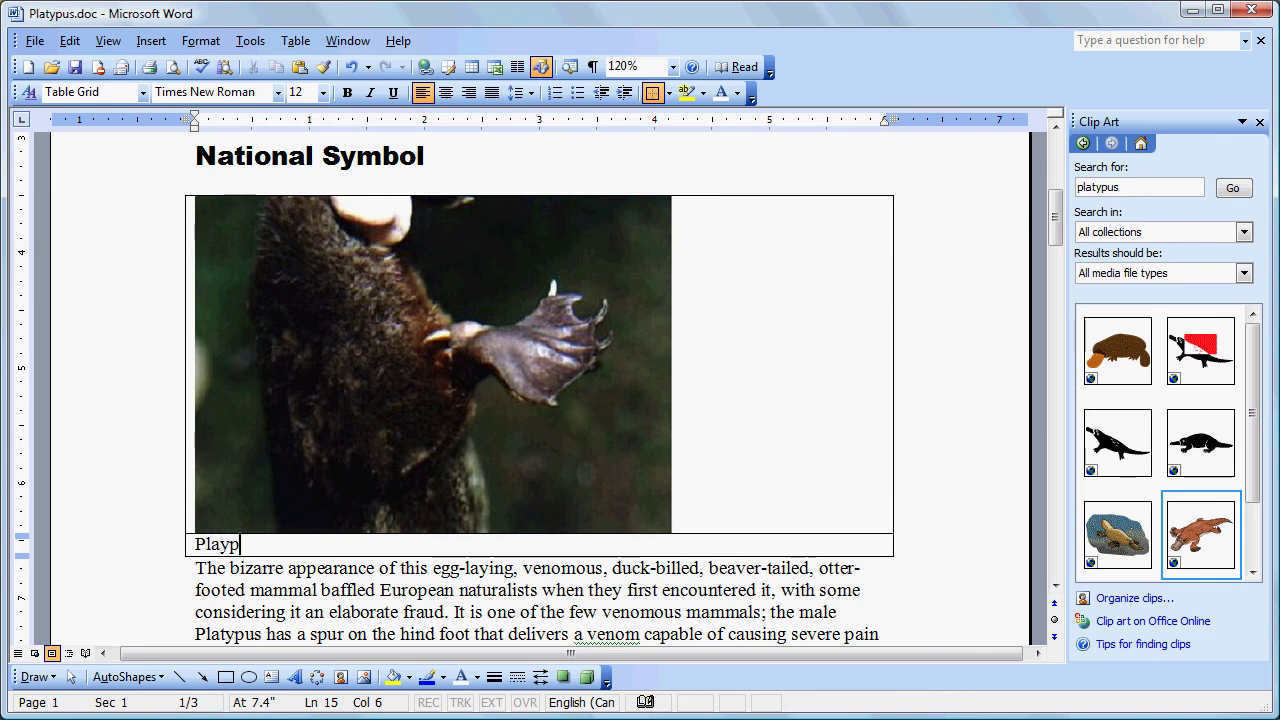
{"action": "type", "text": "us Spur"}
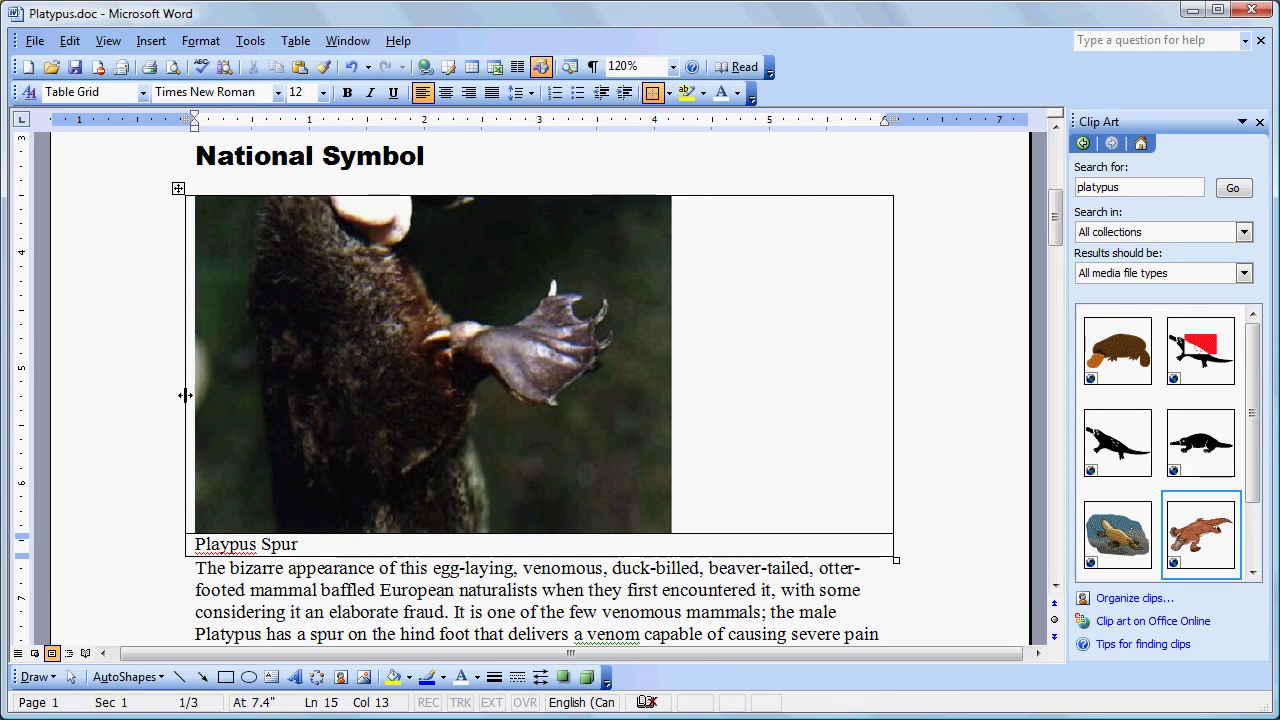
- Narrow the photo table from the left, widen it rightward, and shift it slightly left
{"action": "left_click_drag", "start_coordinate": [185, 395], "coordinate": [521, 410]}
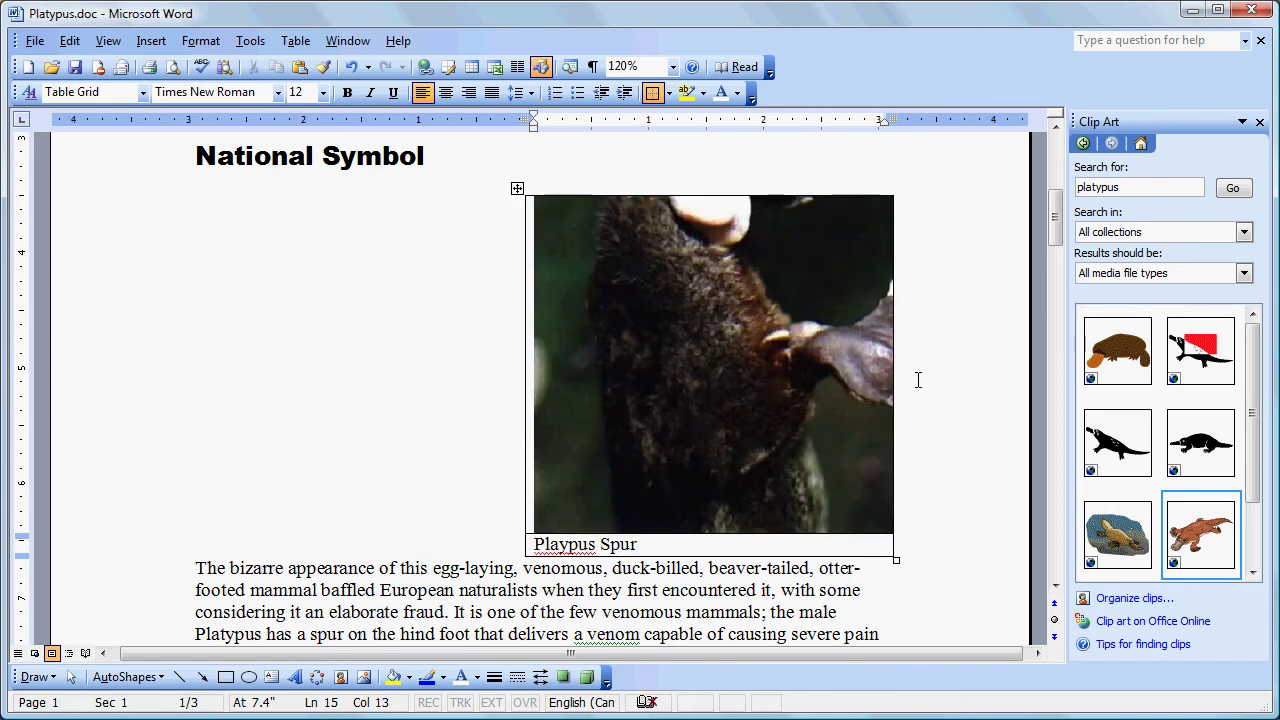
{"action": "left_click_drag", "start_coordinate": [893, 375], "coordinate": [1020, 375]}
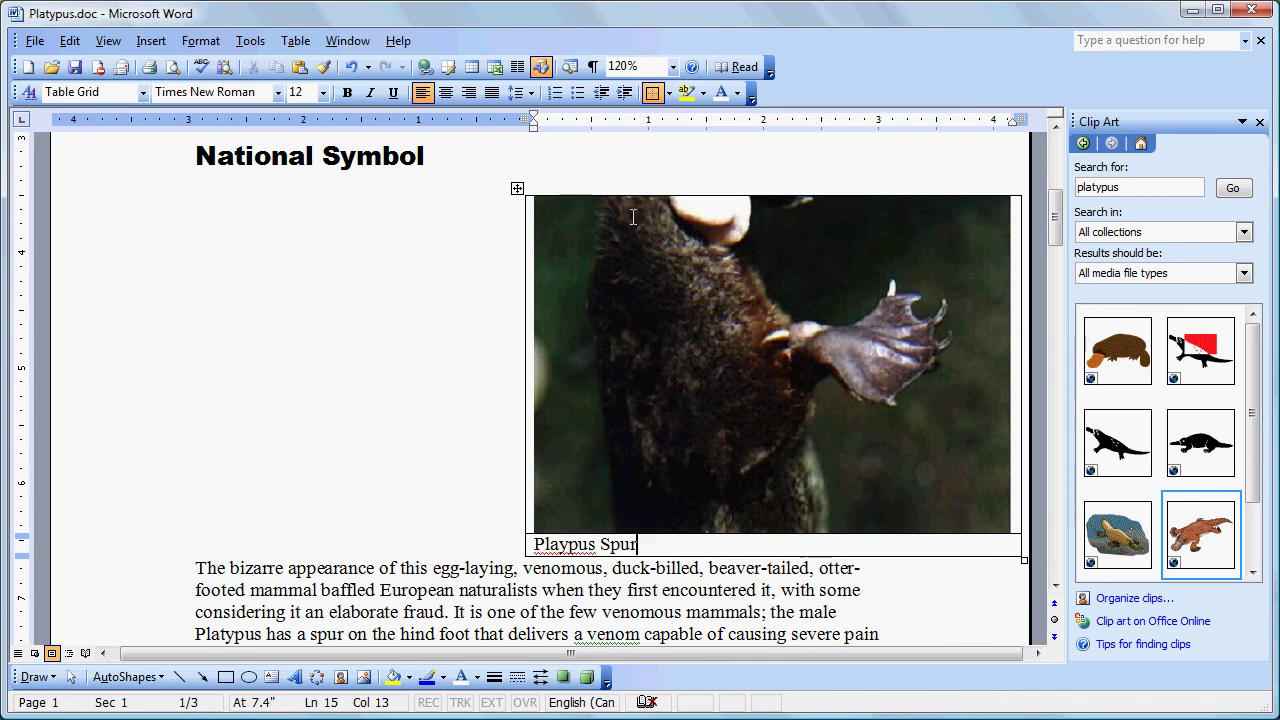
{"action": "left_click", "coordinate": [517, 189]}
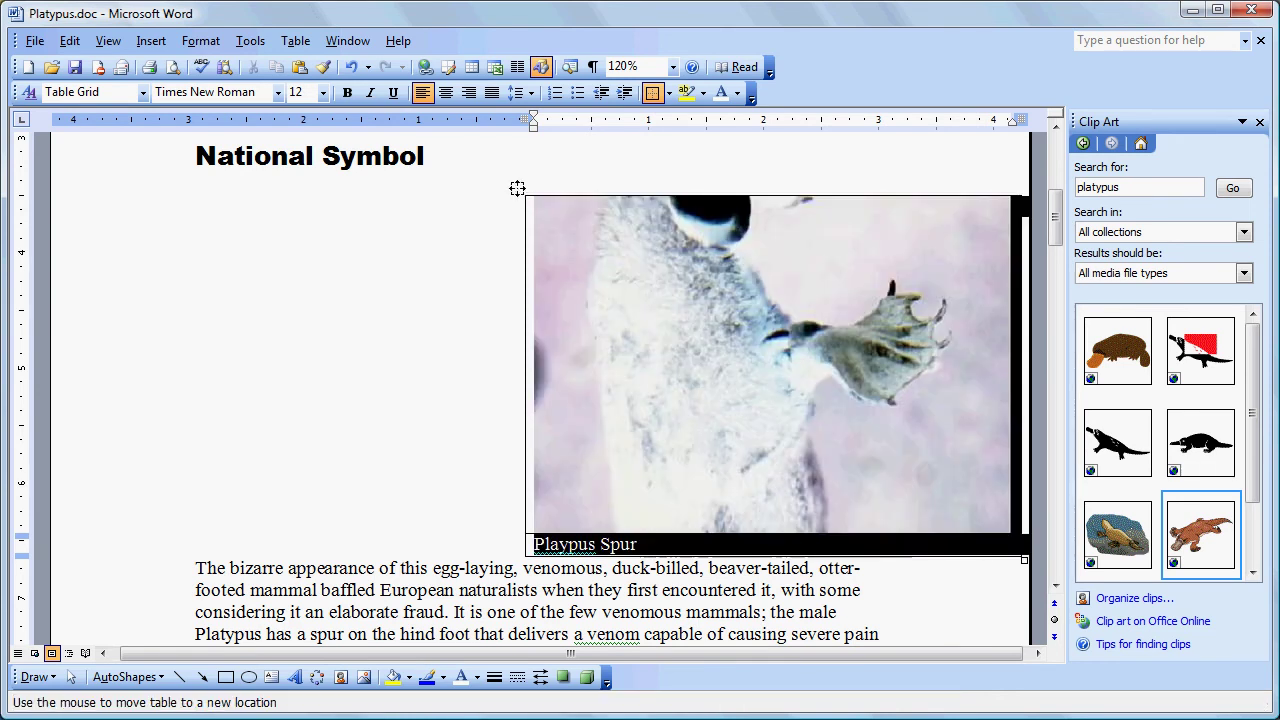
{"action": "left_click", "coordinate": [517, 189]}
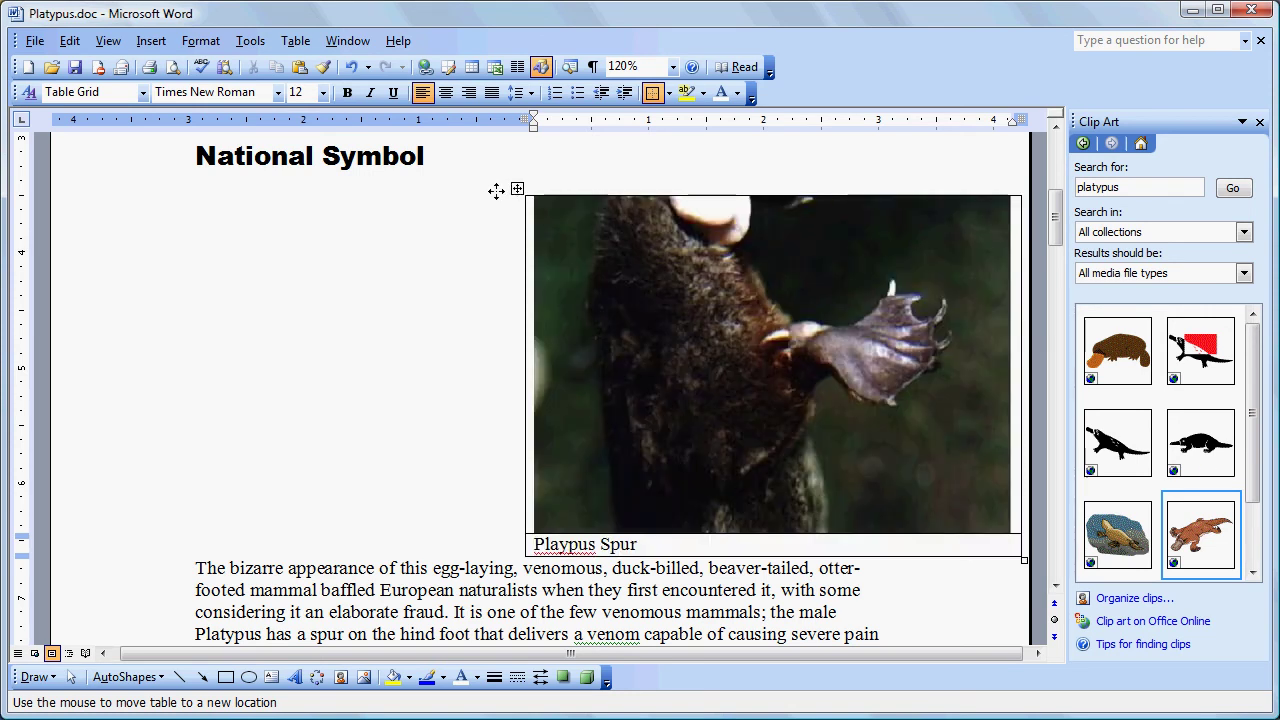
{"action": "left_click_drag", "start_coordinate": [517, 189], "coordinate": [452, 189]}
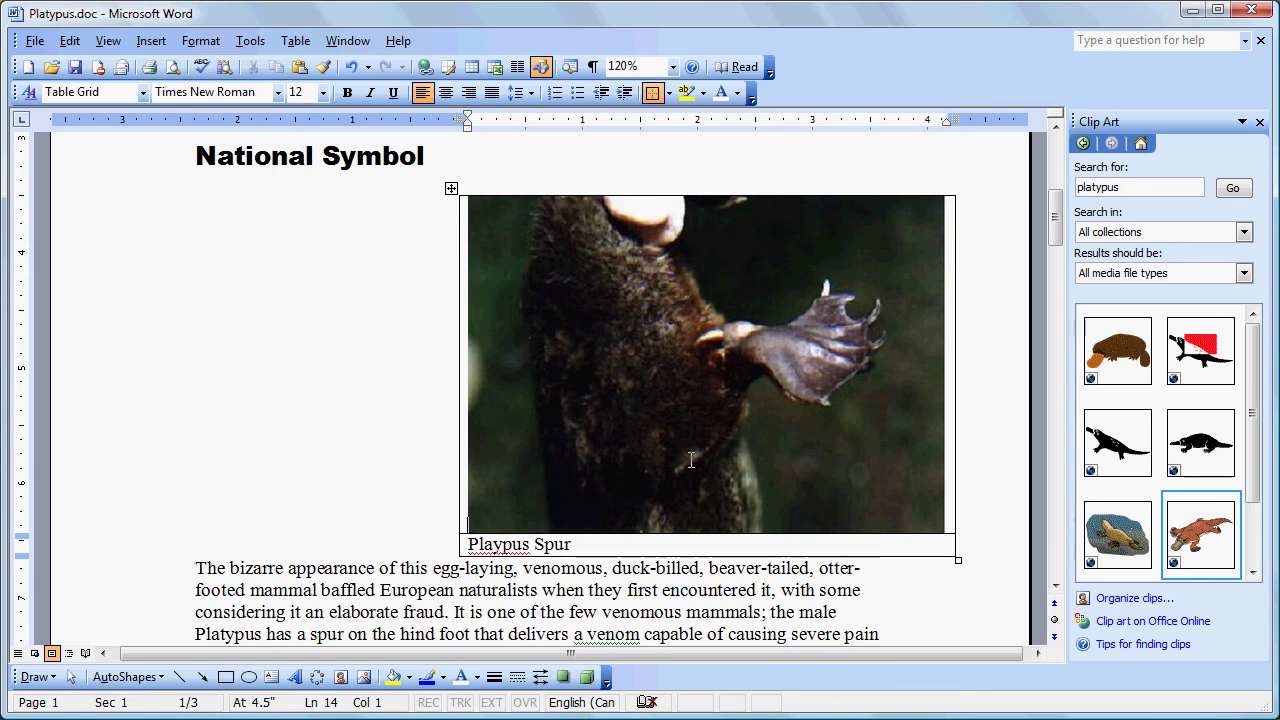
- Set the photo table's text wrapping to Around in Table Properties
{"action": "right_click", "coordinate": [694, 448]}
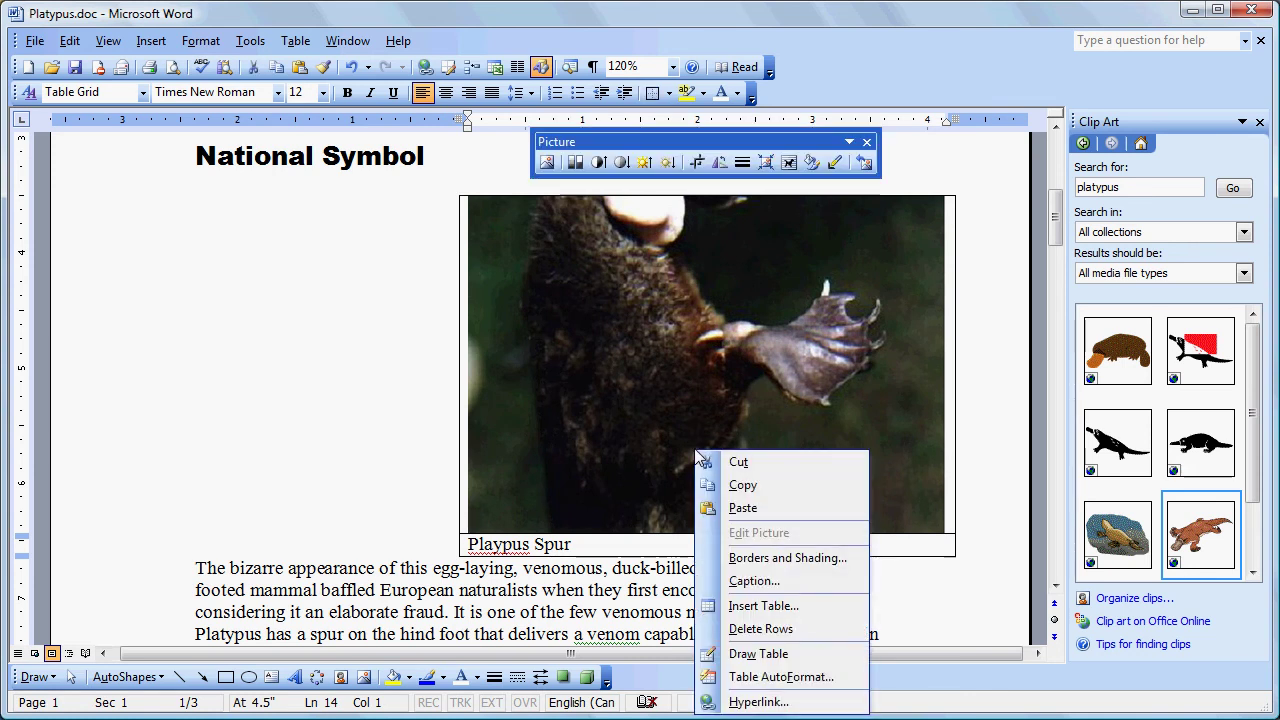
{"action": "left_click", "coordinate": [675, 545]}
{"action": "right_click", "coordinate": [677, 547]}
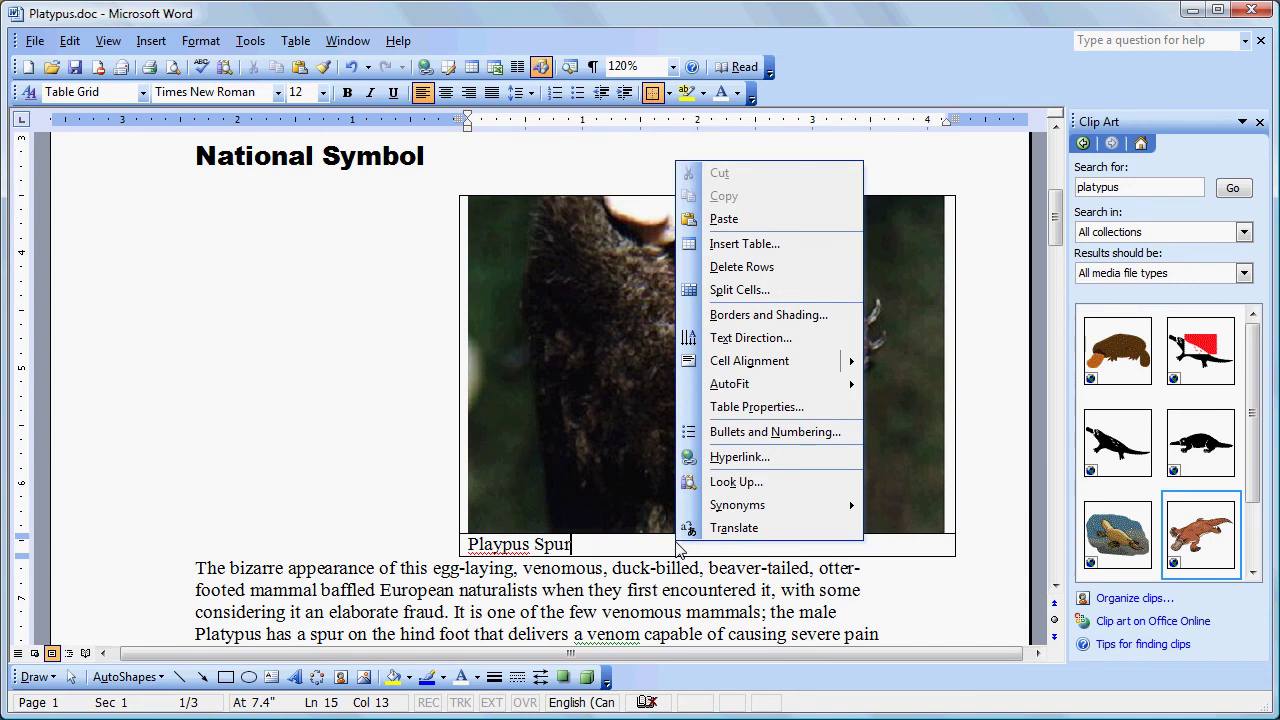
{"action": "left_click", "coordinate": [754, 407]}
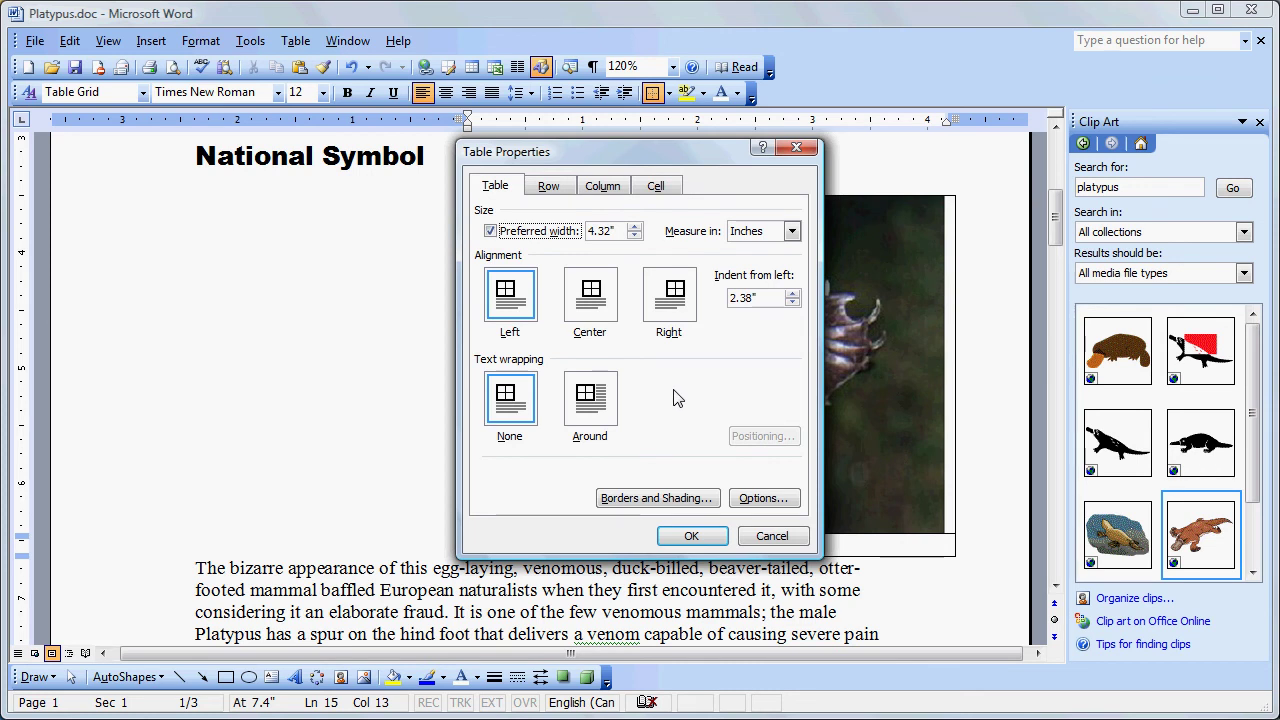
{"action": "left_click", "coordinate": [591, 405]}
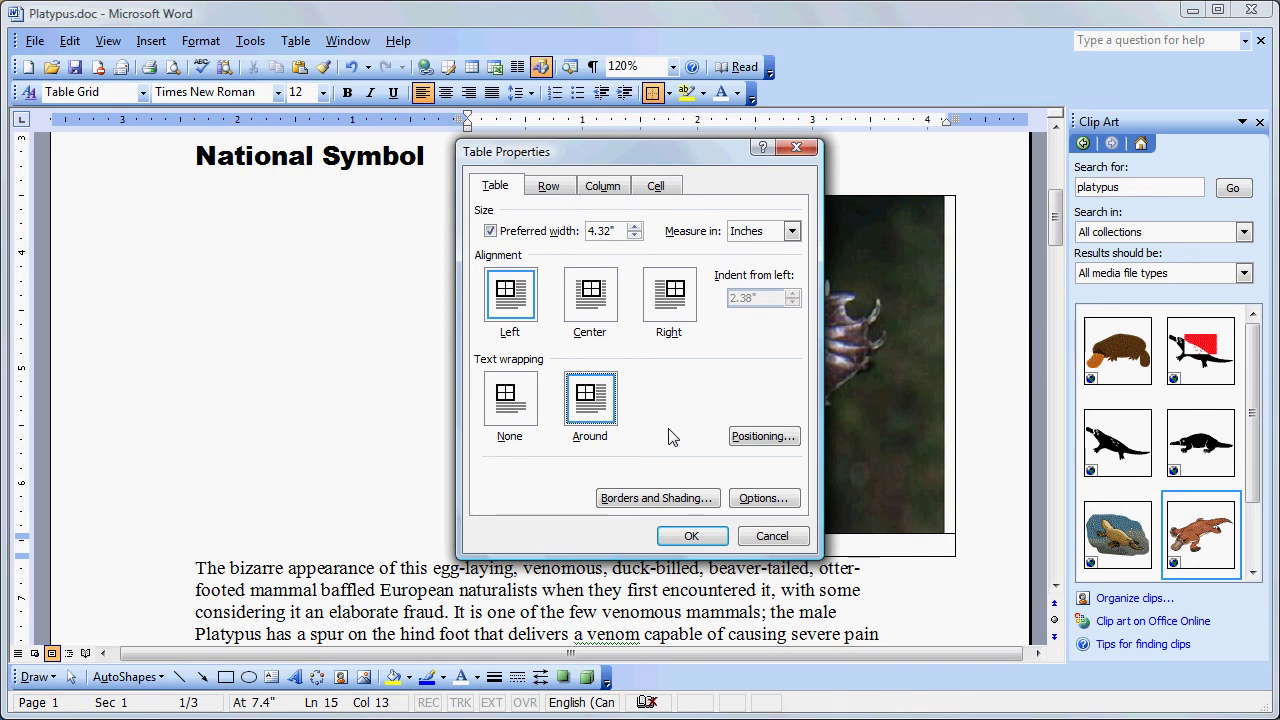
{"action": "left_click", "coordinate": [690, 537]}
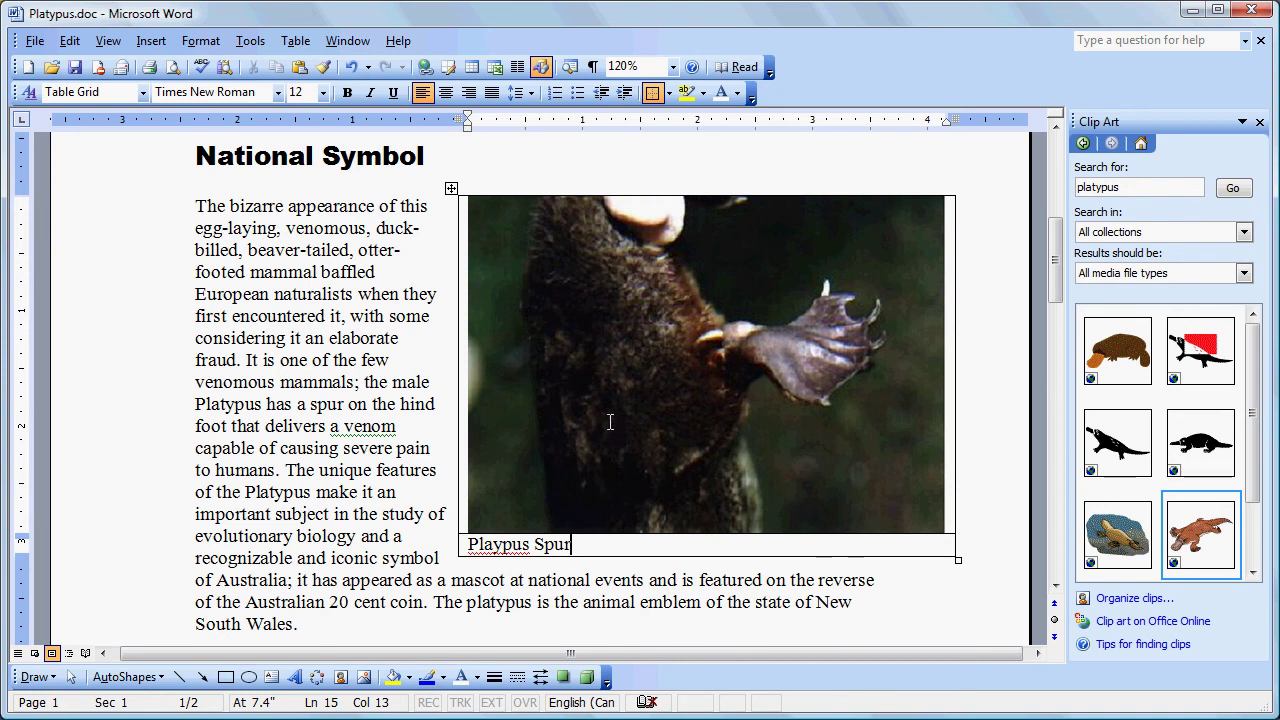
- Crop the spur photo's top, left and bottom edges inward to focus on the foot
{"action": "right_click", "coordinate": [596, 377]}
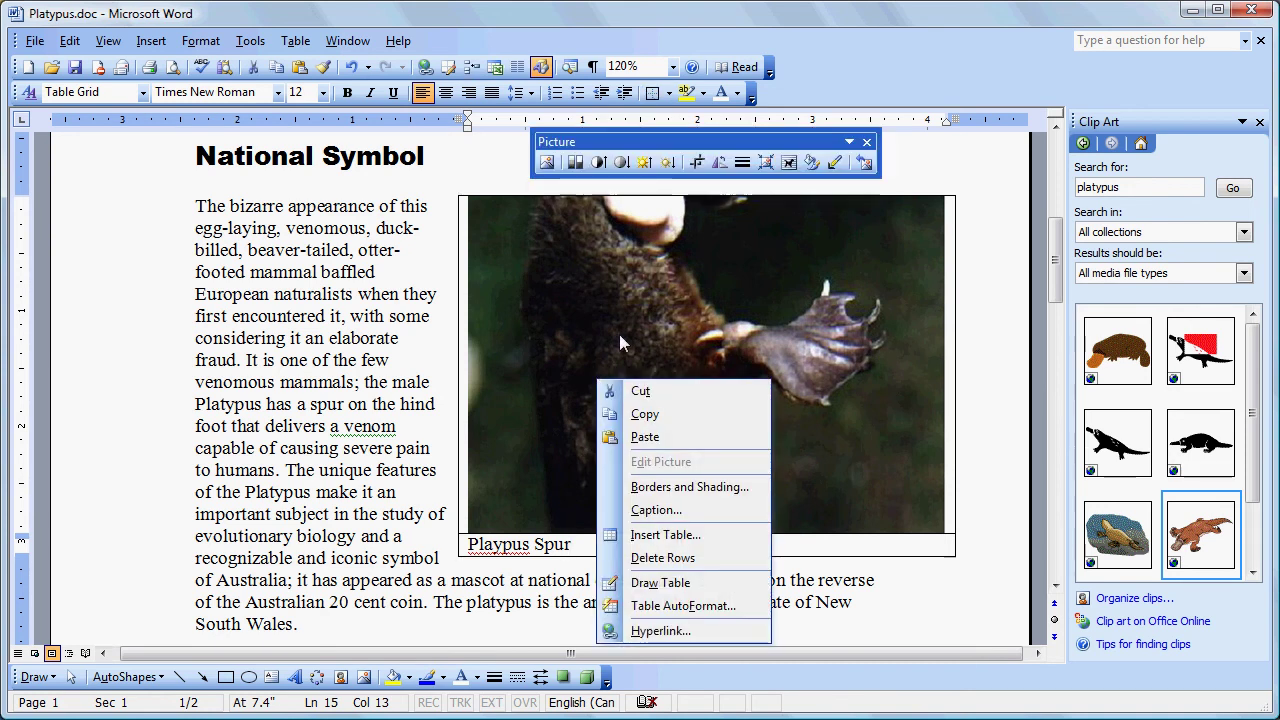
{"action": "left_click", "coordinate": [699, 163]}
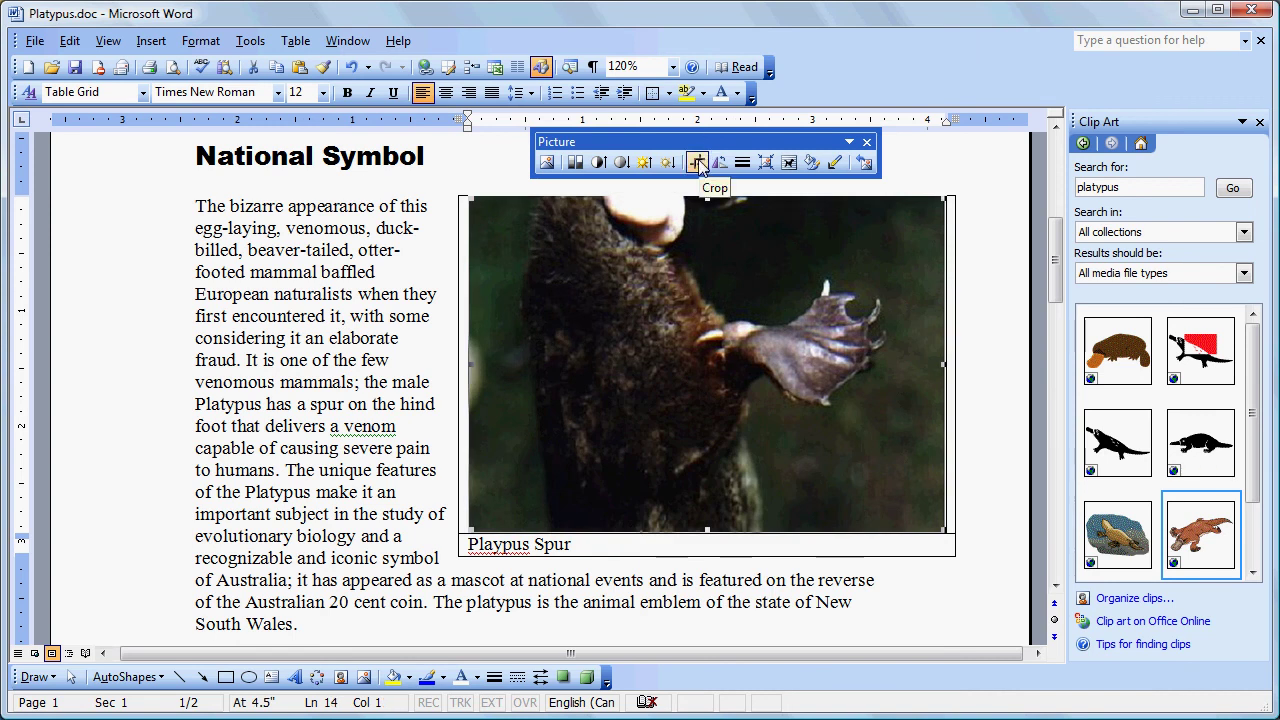
{"action": "left_click", "coordinate": [698, 164]}
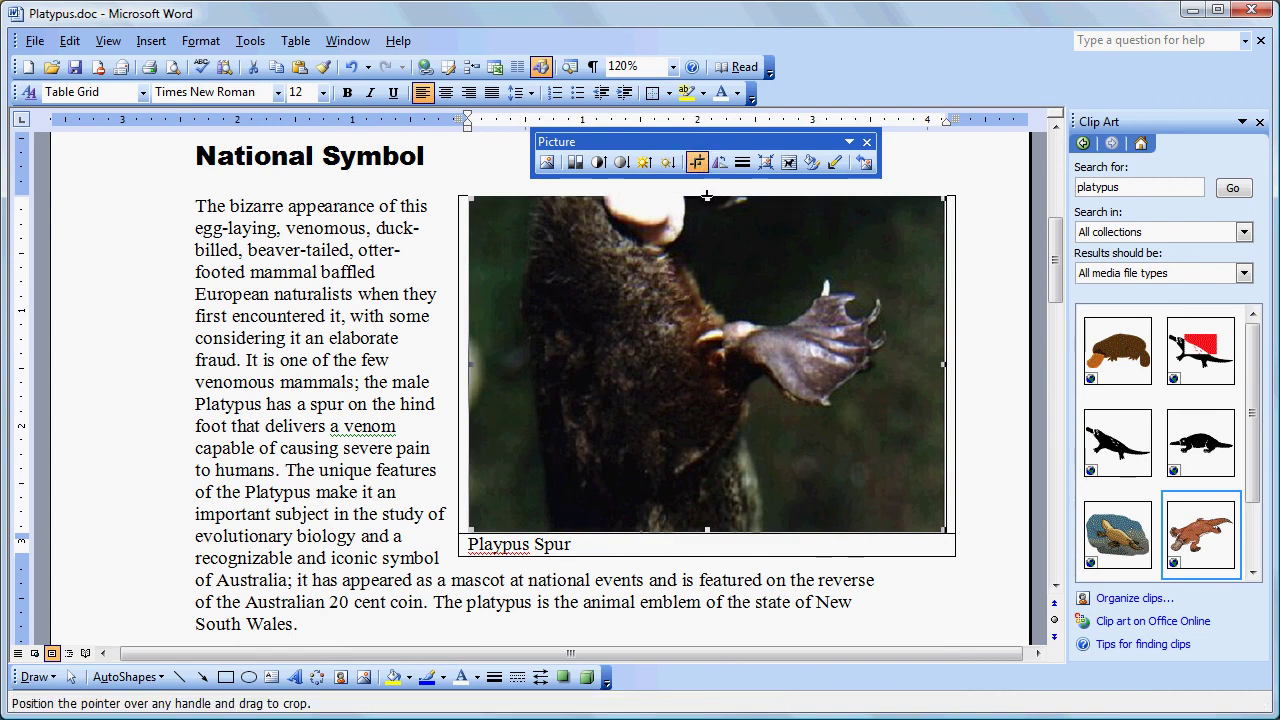
{"action": "left_click_drag", "start_coordinate": [707, 196], "coordinate": [709, 241]}
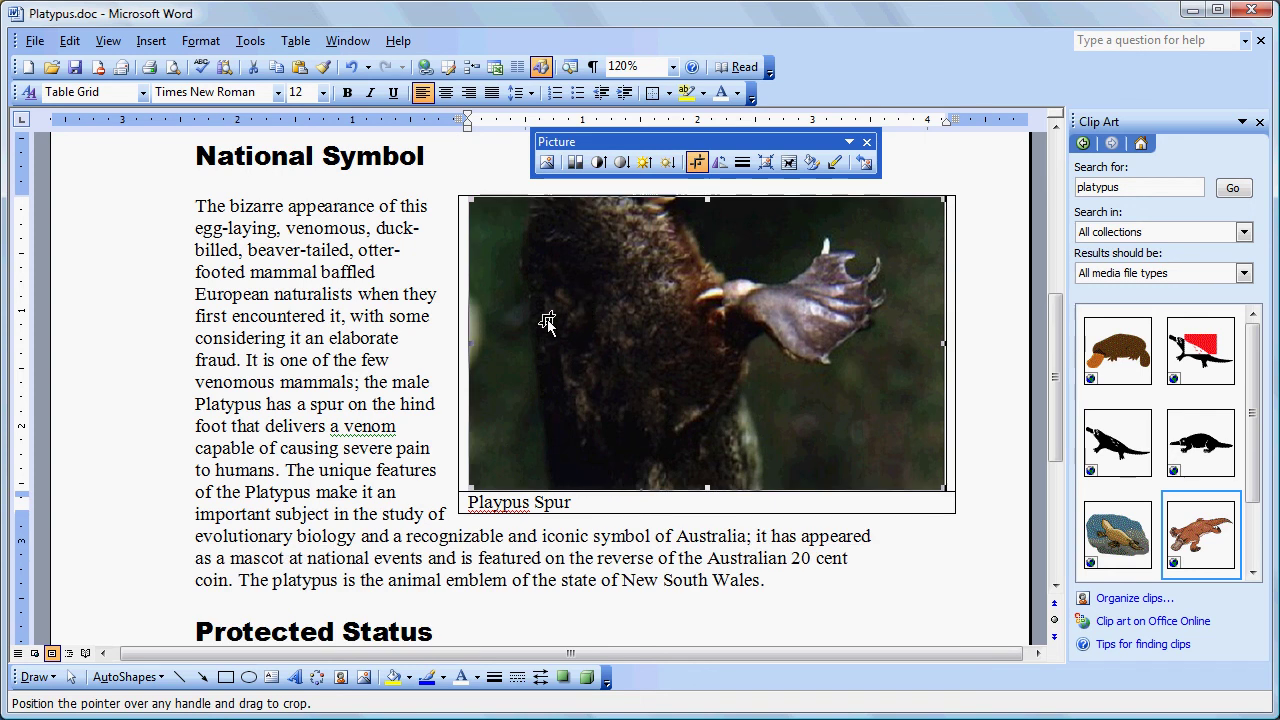
{"action": "left_click_drag", "start_coordinate": [469, 343], "coordinate": [630, 337]}
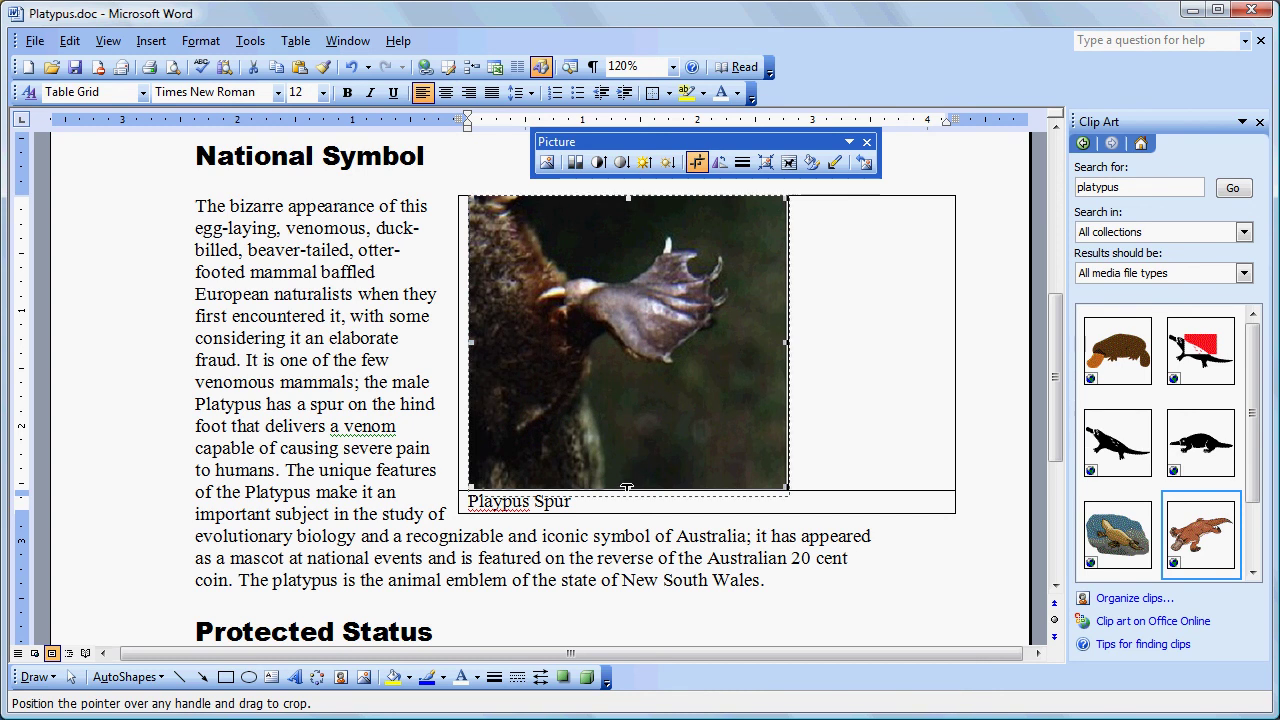
{"action": "left_click_drag", "start_coordinate": [627, 487], "coordinate": [622, 404]}
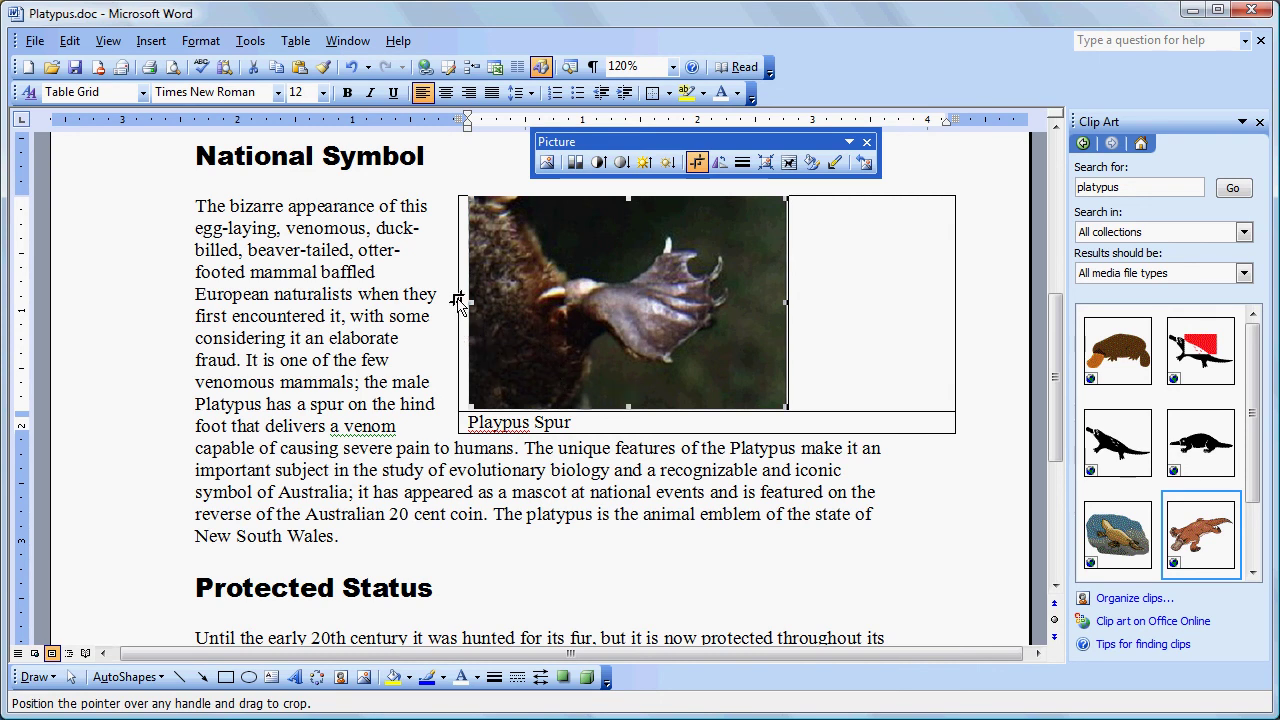
- Drag the photo table's left edge toward the right margin and centre the caption beneath it
{"action": "left_click", "coordinate": [445, 165]}
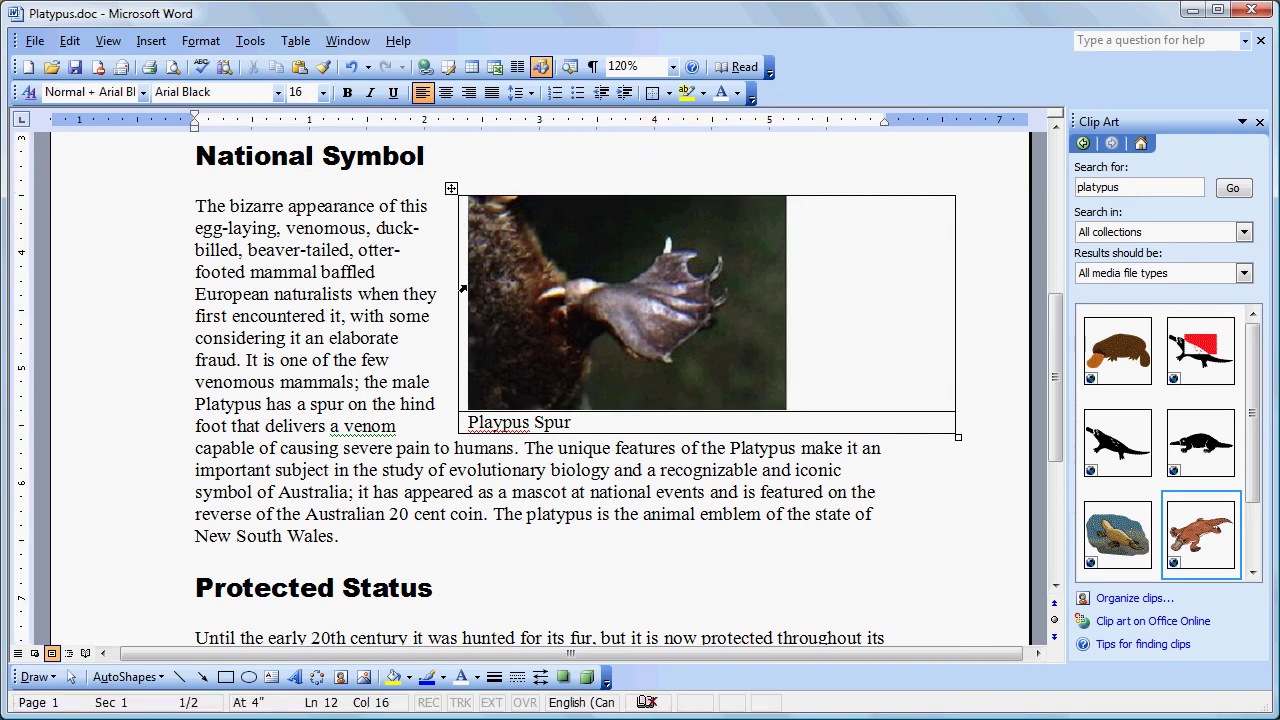
{"action": "left_click_drag", "start_coordinate": [458, 303], "coordinate": [620, 297]}
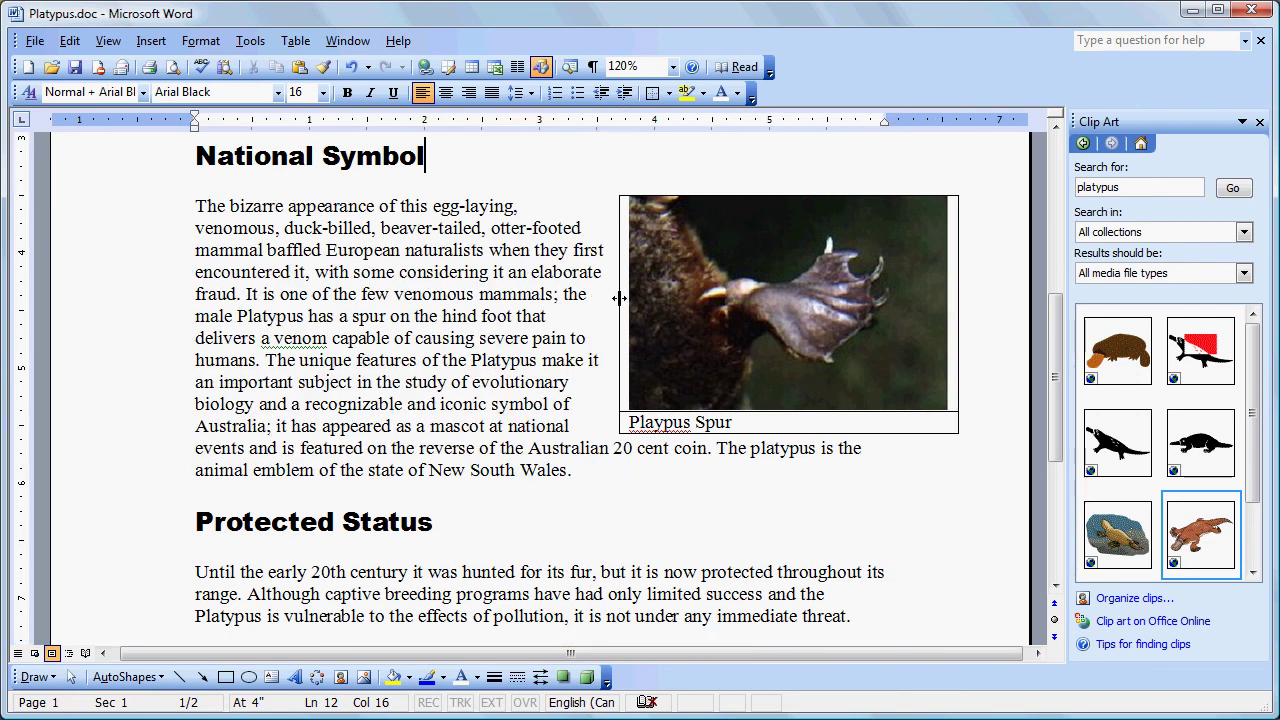
{"action": "left_click", "coordinate": [764, 421]}
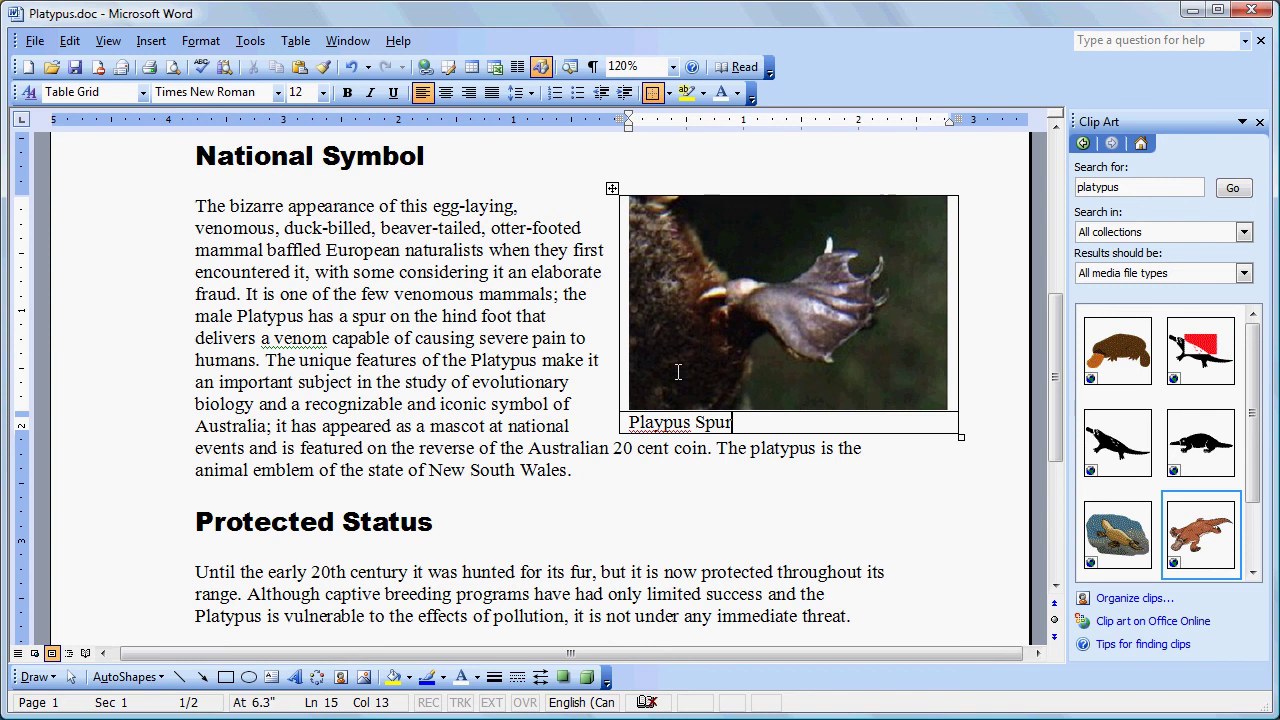
{"action": "left_click", "coordinate": [446, 92]}
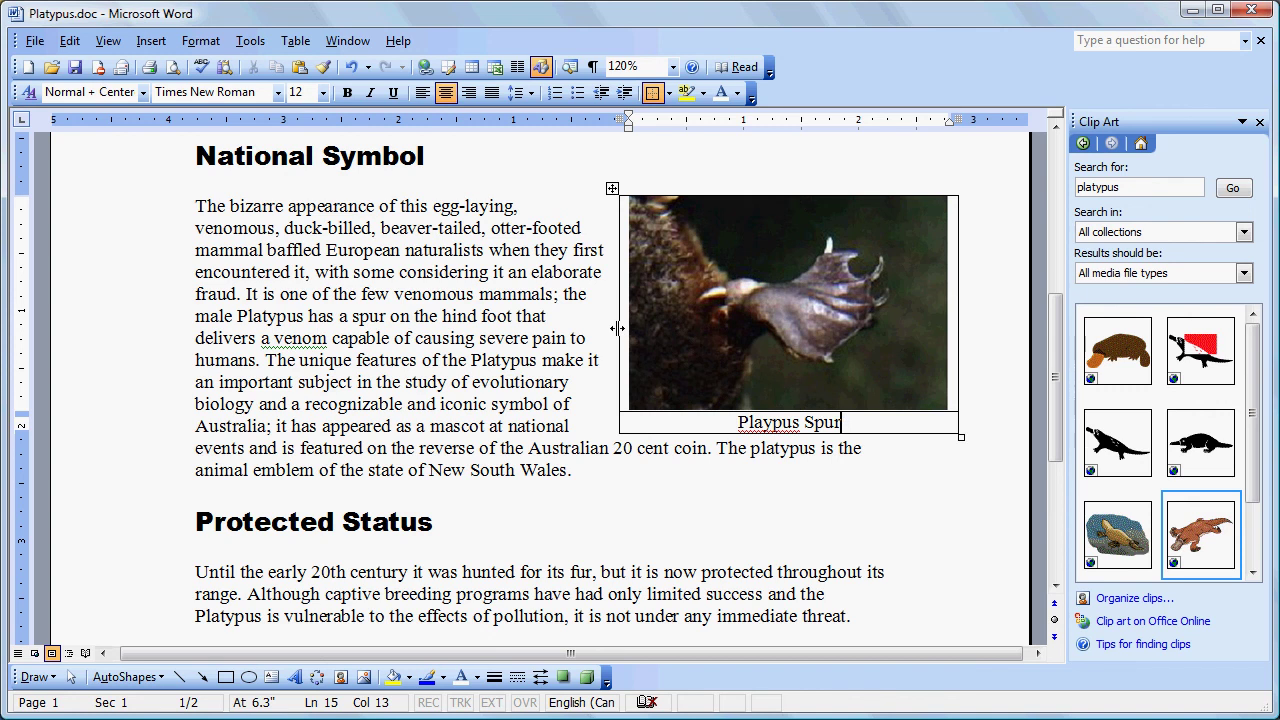
- Replace the misspelt caption word 'Playpus' with the suggested 'Platypus'
{"action": "right_click", "coordinate": [656, 424]}
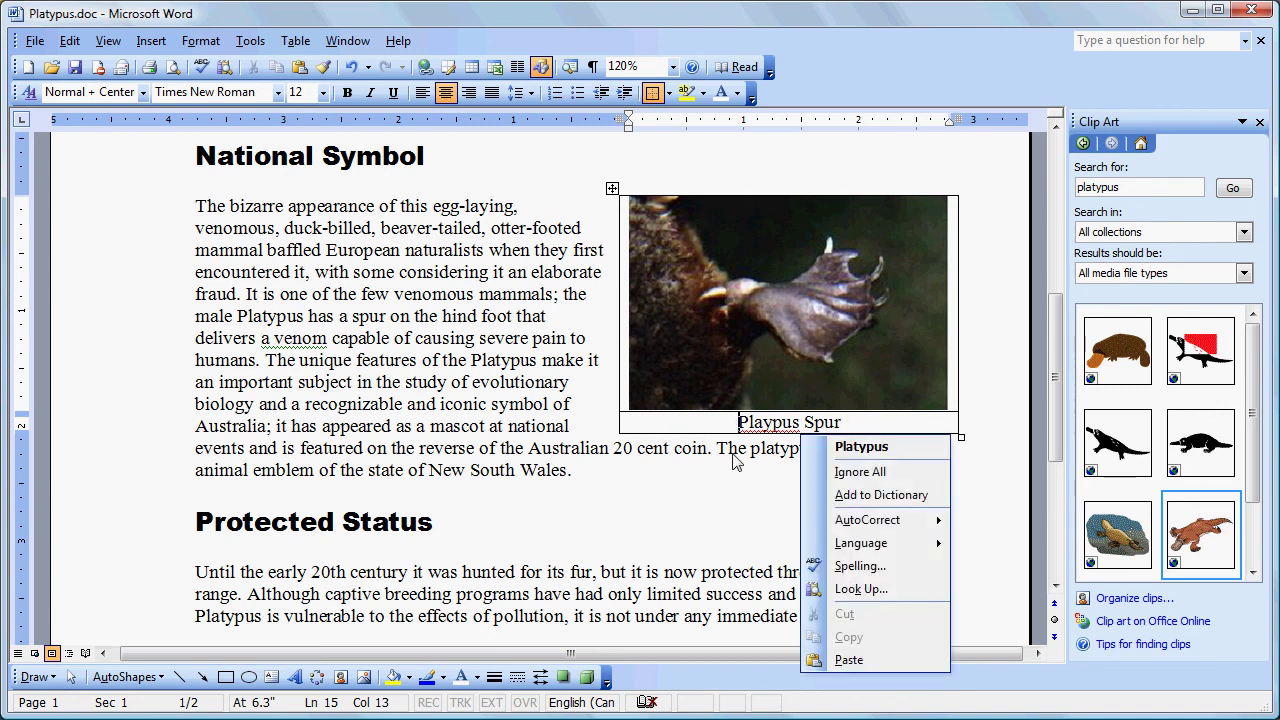
{"action": "left_click", "coordinate": [686, 418]}
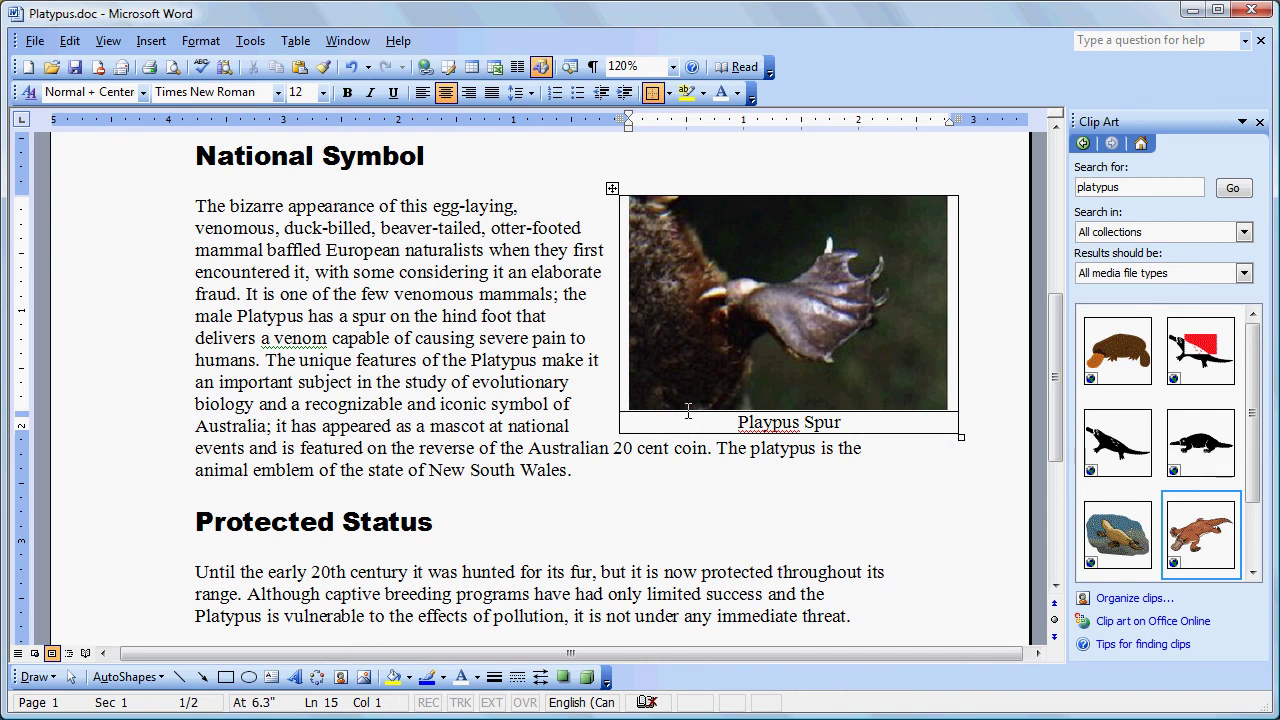
{"action": "right_click", "coordinate": [771, 420]}
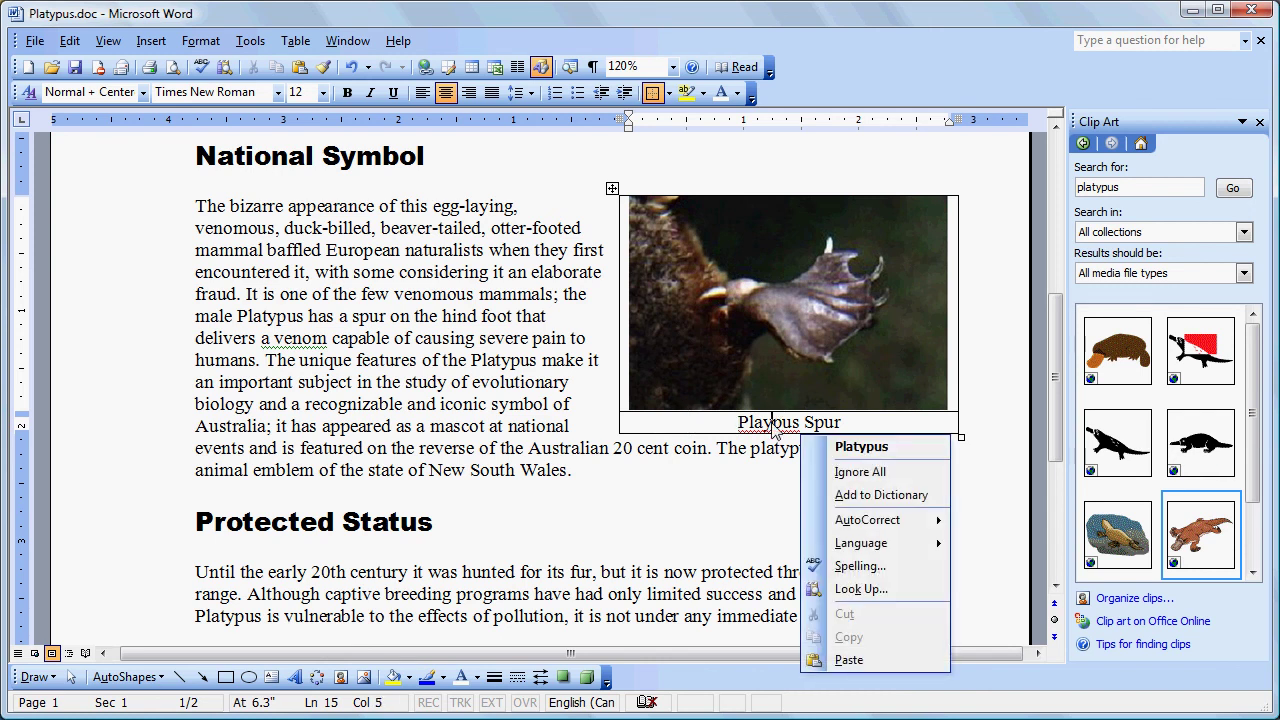
{"action": "left_click", "coordinate": [825, 446]}
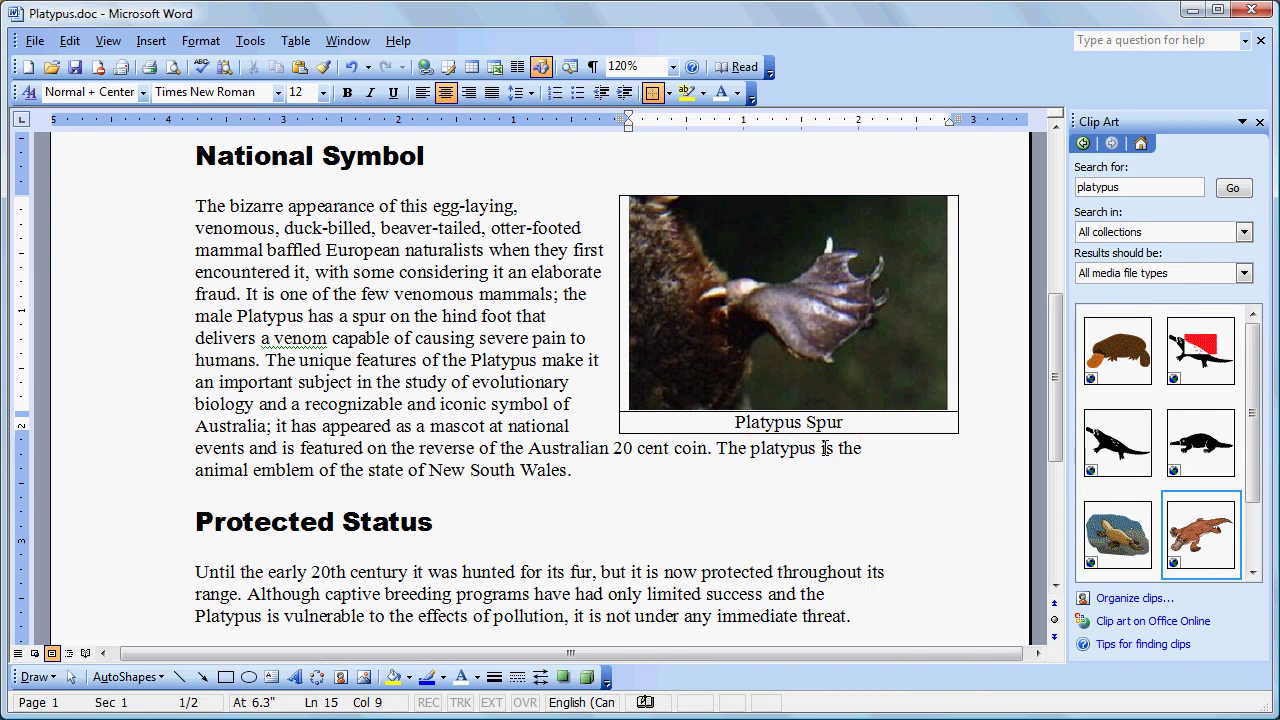
{"action": "right_click", "coordinate": [774, 426]}
{"action": "left_click", "coordinate": [897, 423]}
- Apply the None border setting to the spur-photo table in Borders and Shading
{"action": "right_click", "coordinate": [855, 429]}
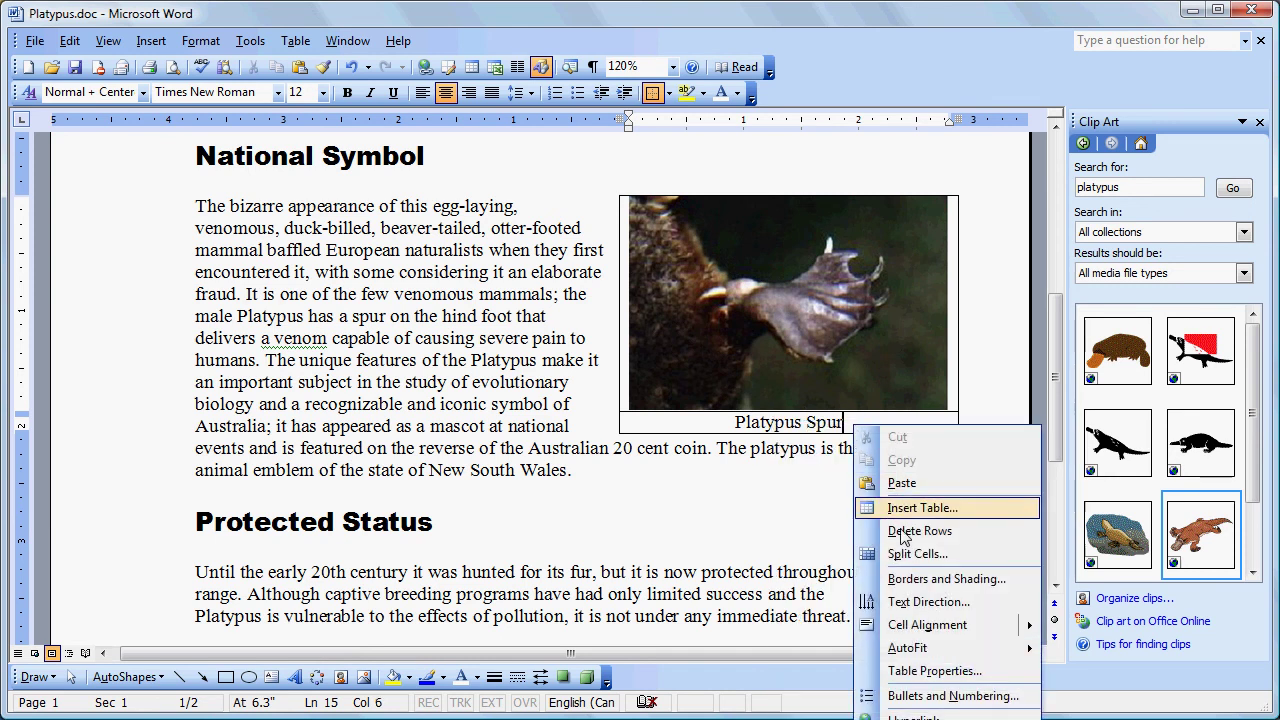
{"action": "left_click", "coordinate": [909, 582]}
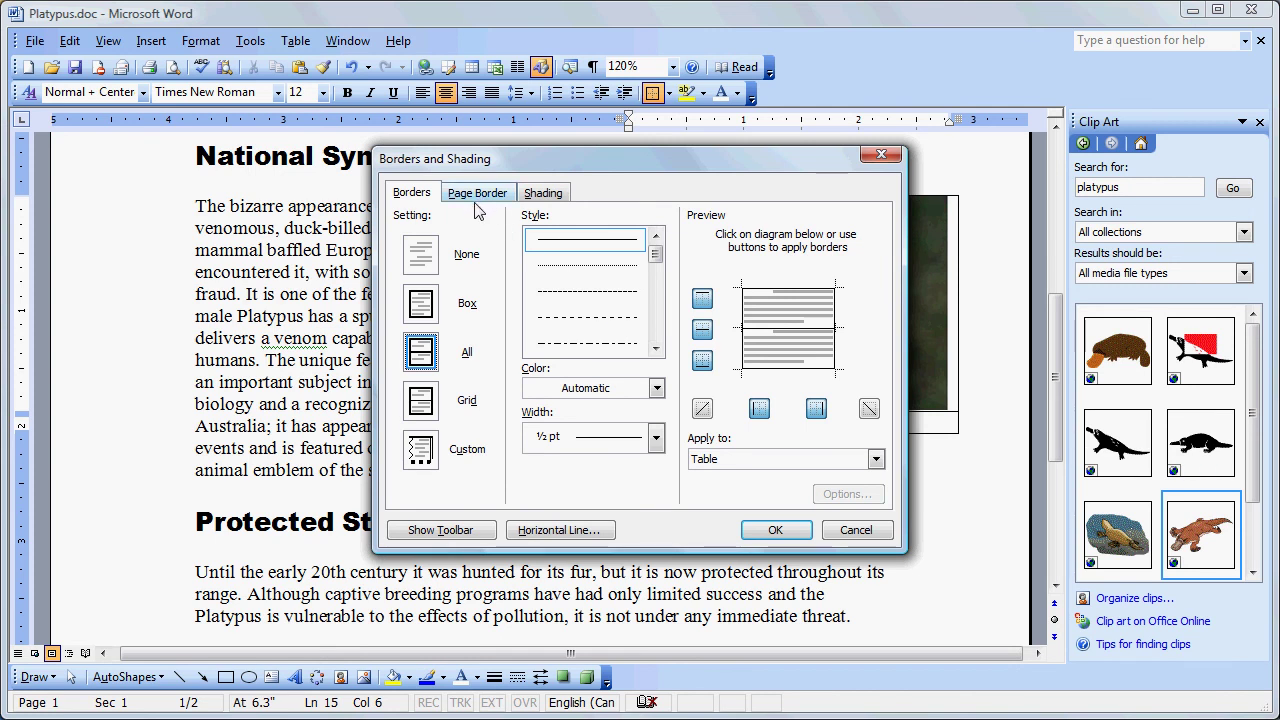
{"action": "left_click", "coordinate": [419, 260]}
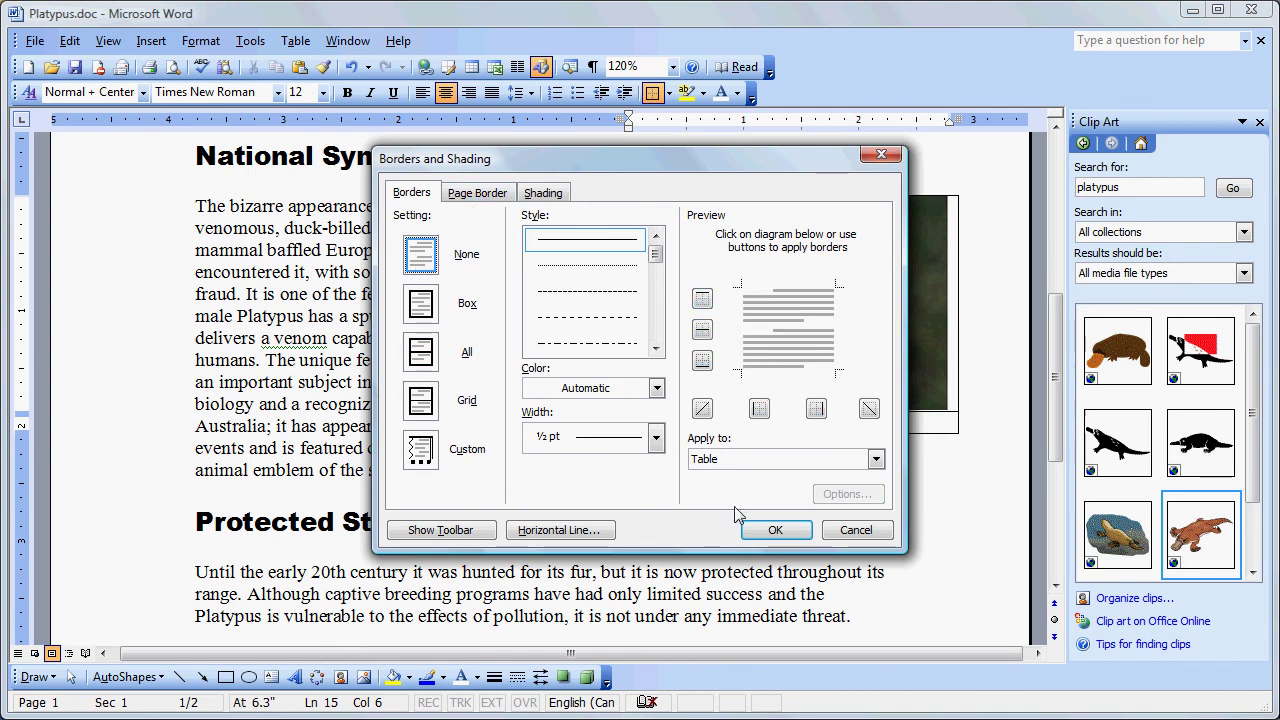
{"action": "left_click", "coordinate": [760, 528]}
{"action": "left_click", "coordinate": [857, 510]}
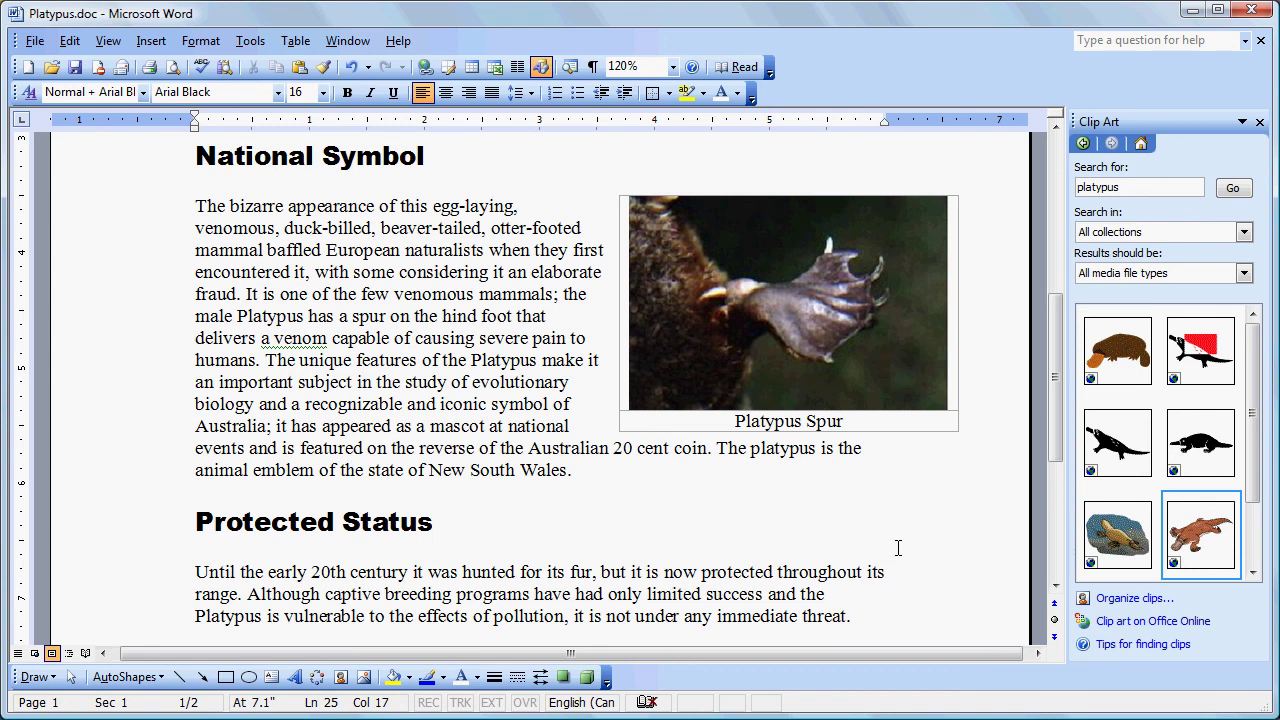
- Change the 'Platypus Spur' caption font to Biondi
{"action": "double_click", "coordinate": [765, 425]}
{"action": "left_click", "coordinate": [842, 421]}
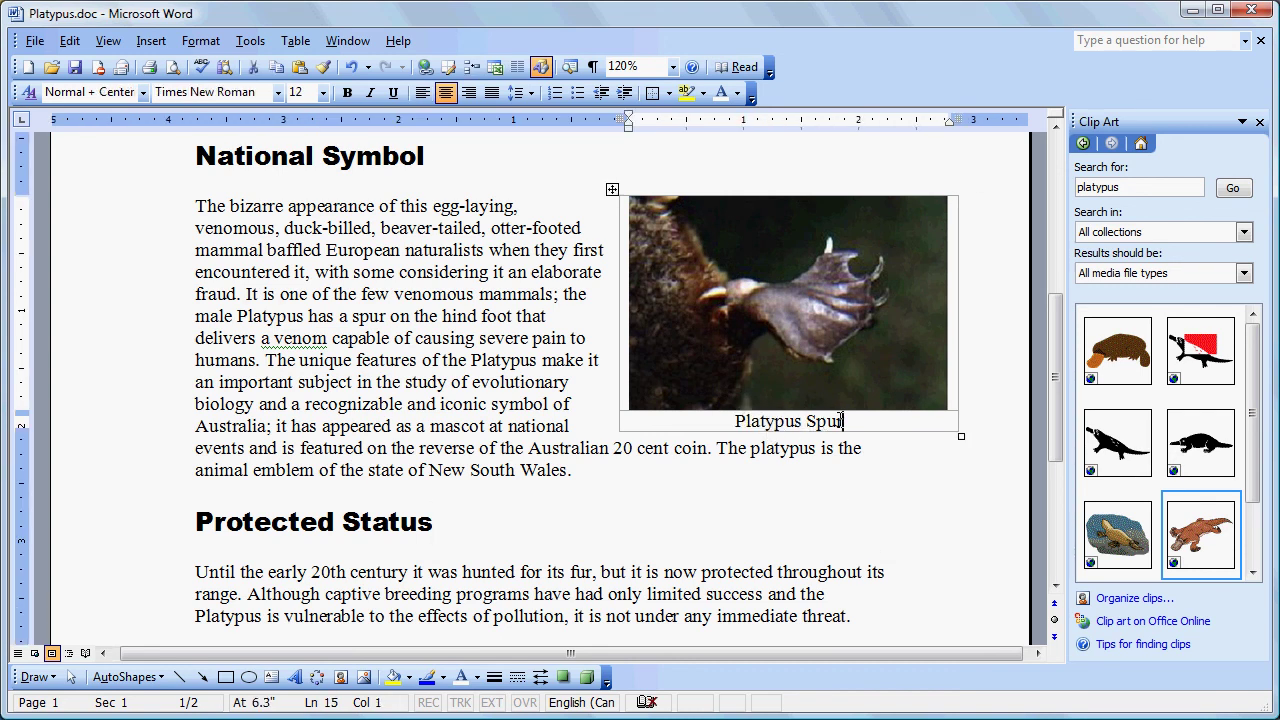
{"action": "left_click_drag", "start_coordinate": [842, 421], "coordinate": [752, 418]}
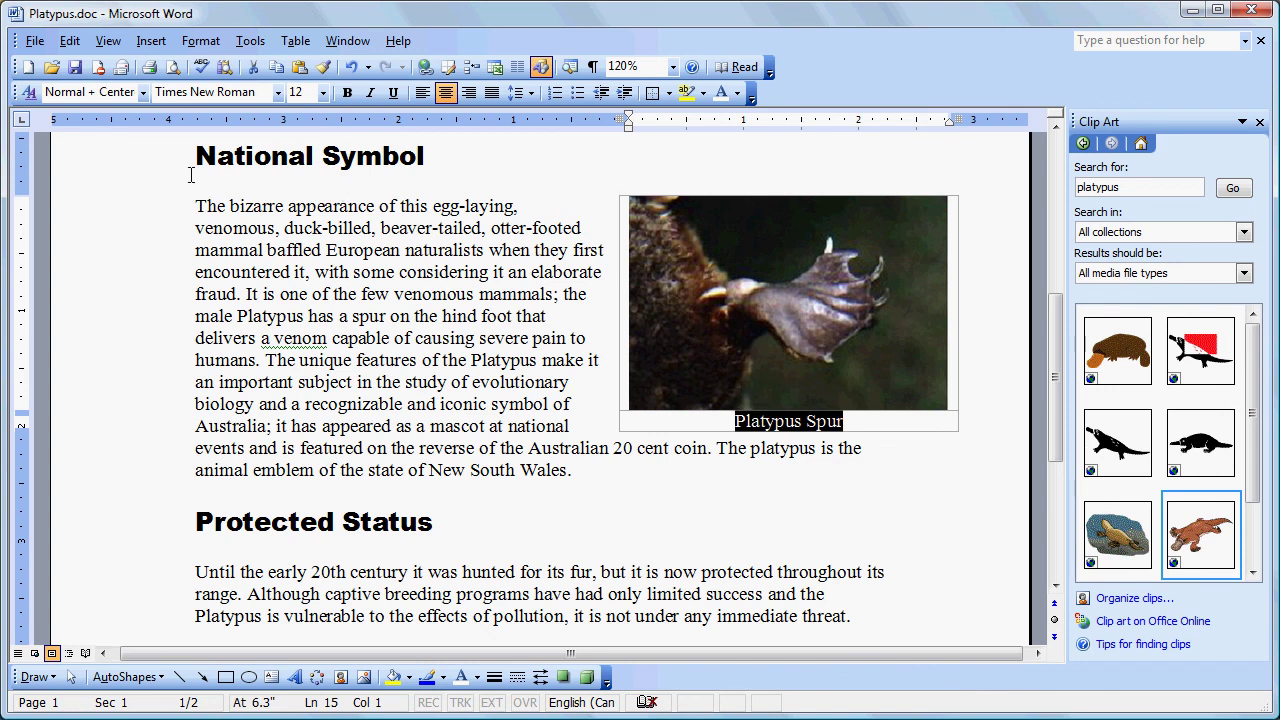
{"action": "left_click", "coordinate": [278, 92]}
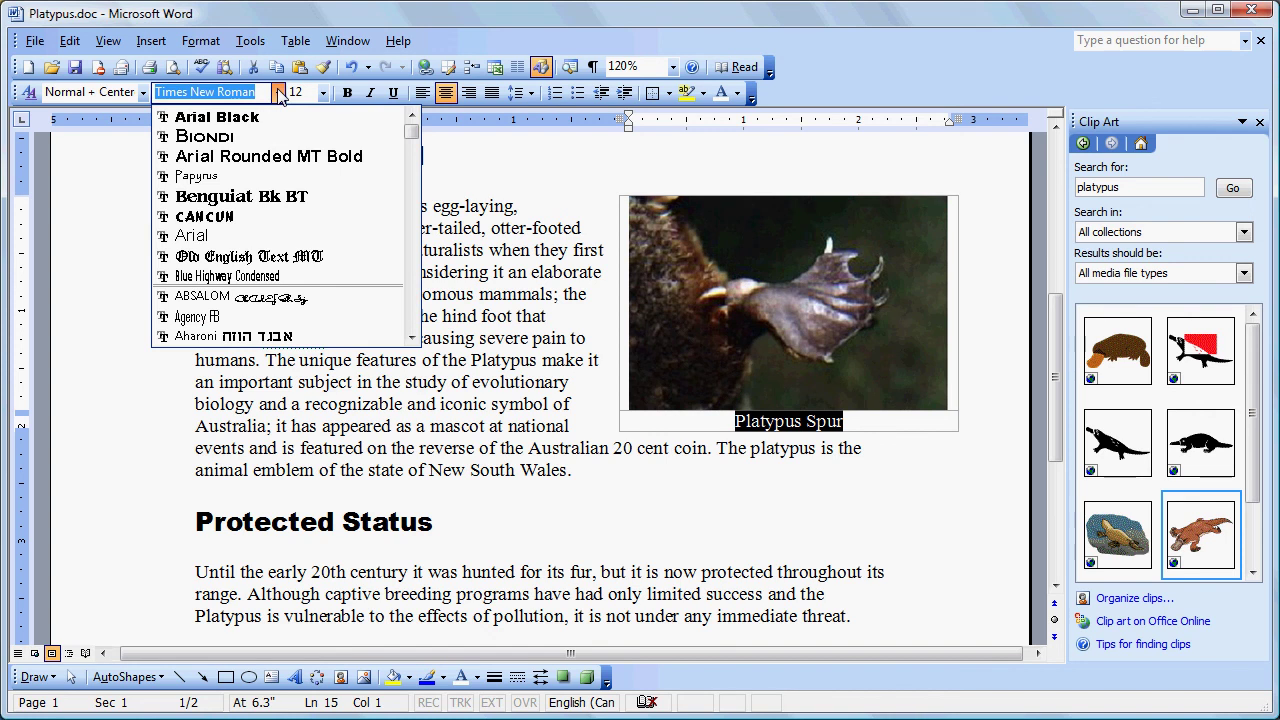
{"action": "left_click", "coordinate": [266, 136]}
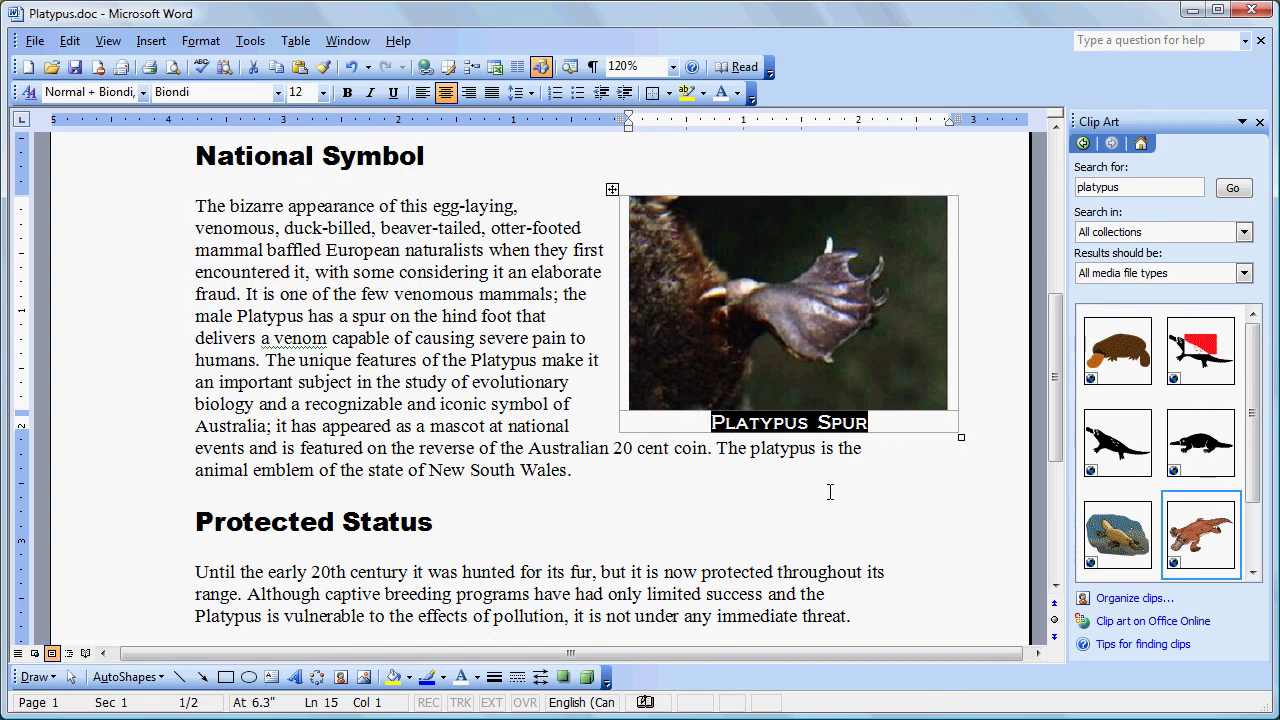
{"action": "left_click", "coordinate": [928, 537]}
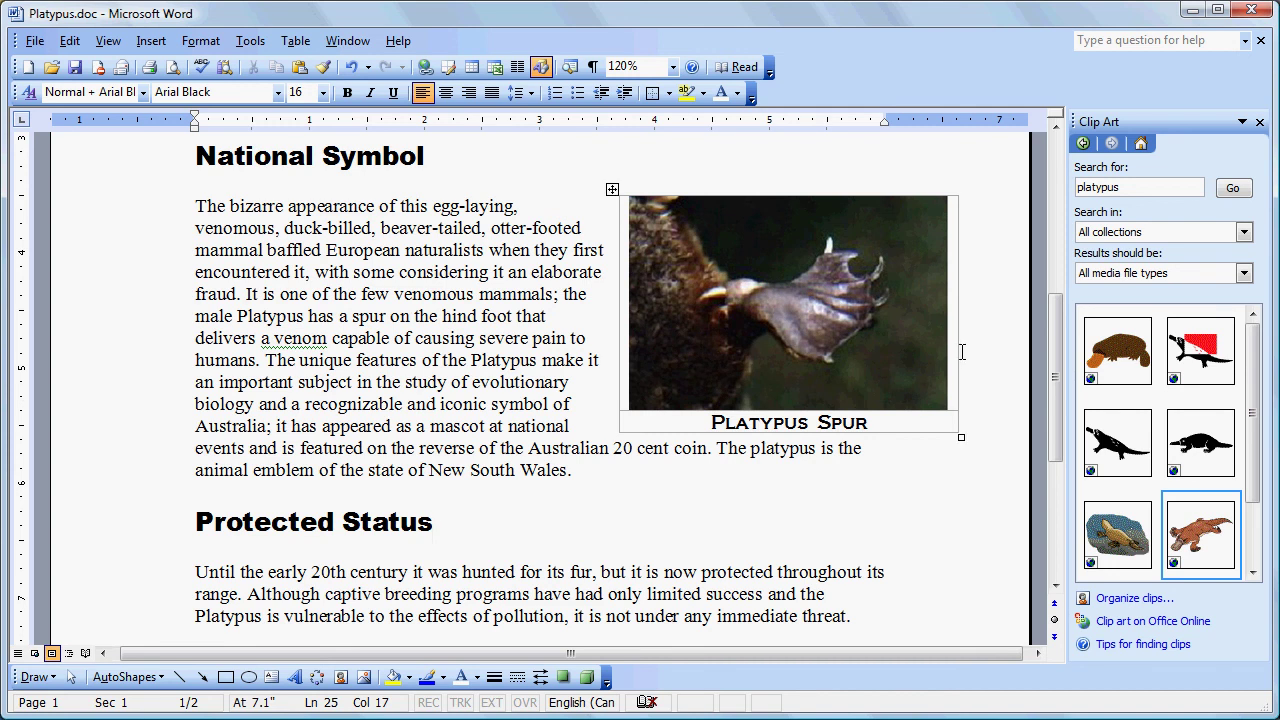
- Return to the top to show the Introduction heading and platypus clip art
{"action": "left_click", "coordinate": [1057, 207]}
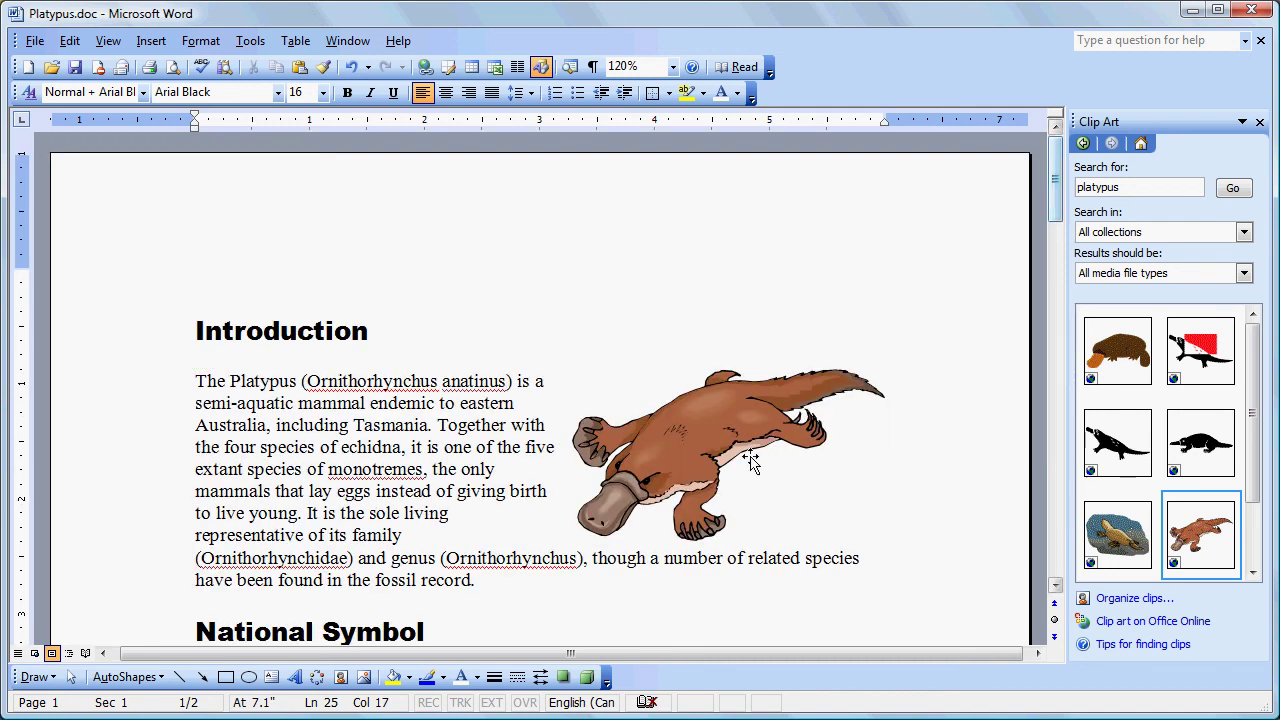